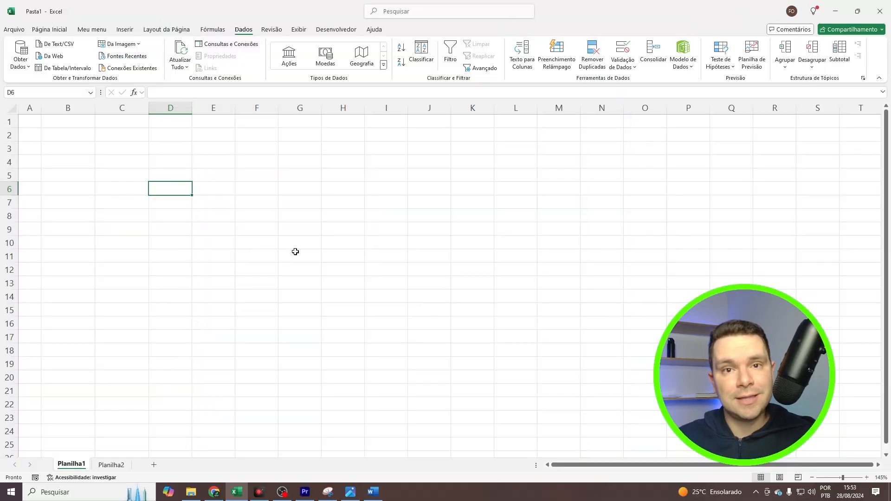
Step: Enter the headers Produto, Categoria and Quantidade in cells B3 to D3
left_click(72, 149)
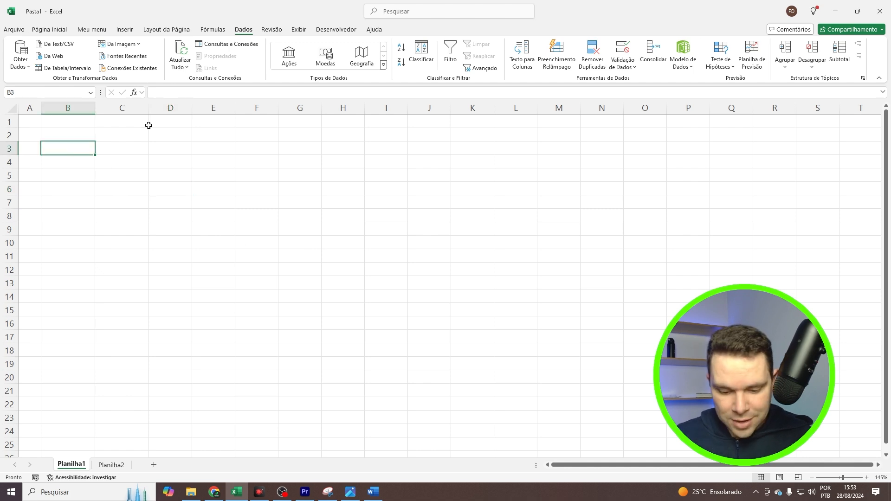
type("Produto")
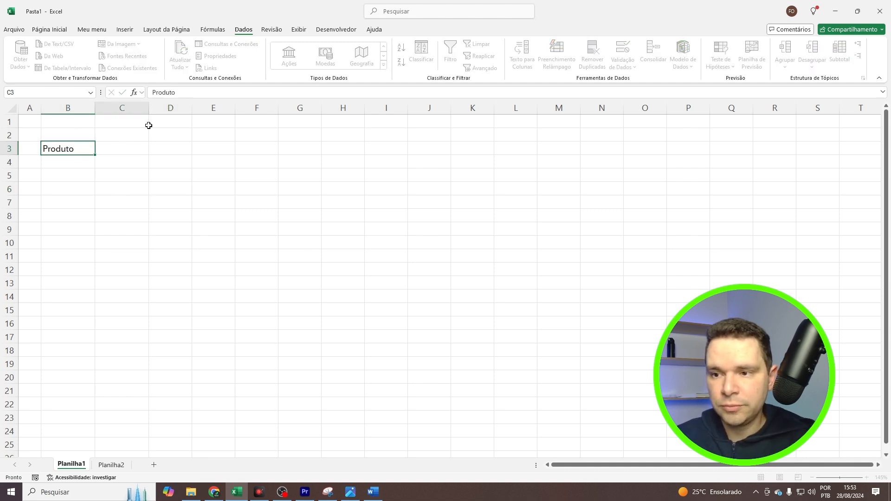
key("Tab")
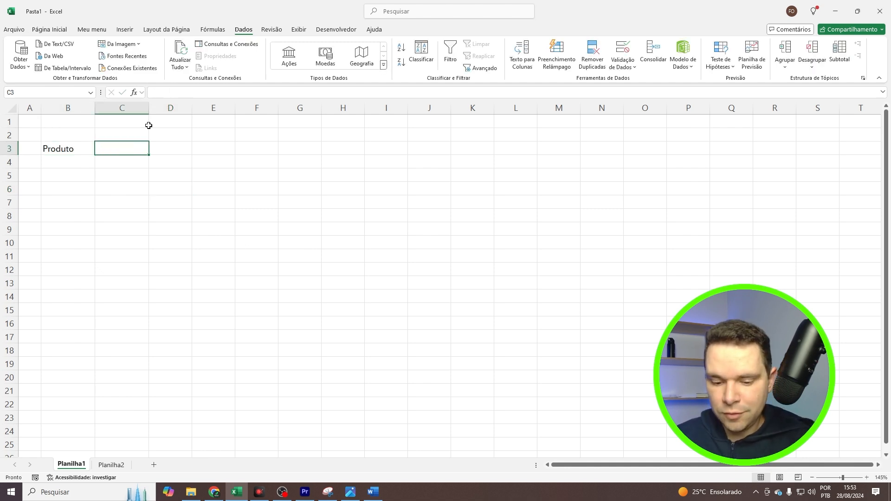
type("Categoria")
key("Tab")
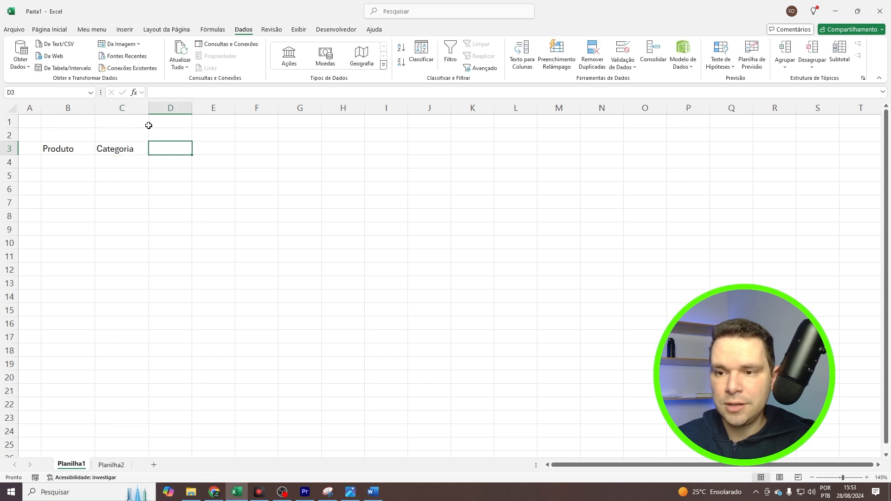
type("Q")
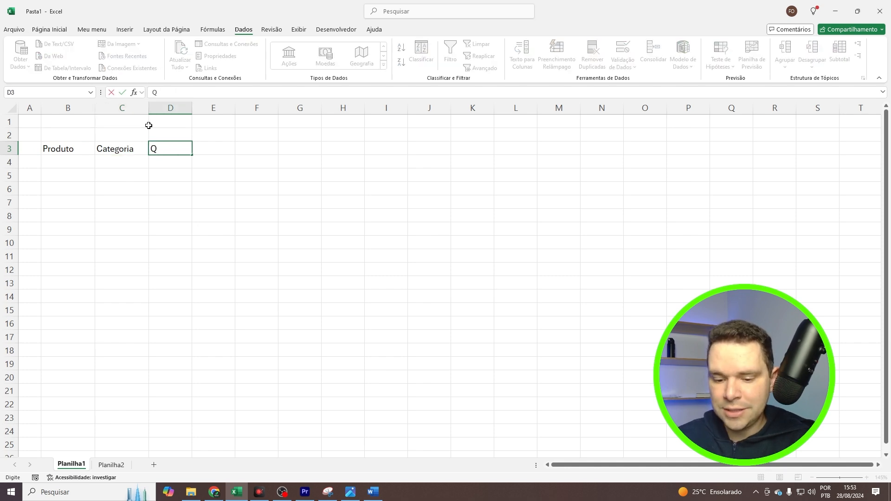
type("uantidade")
key("Tab")
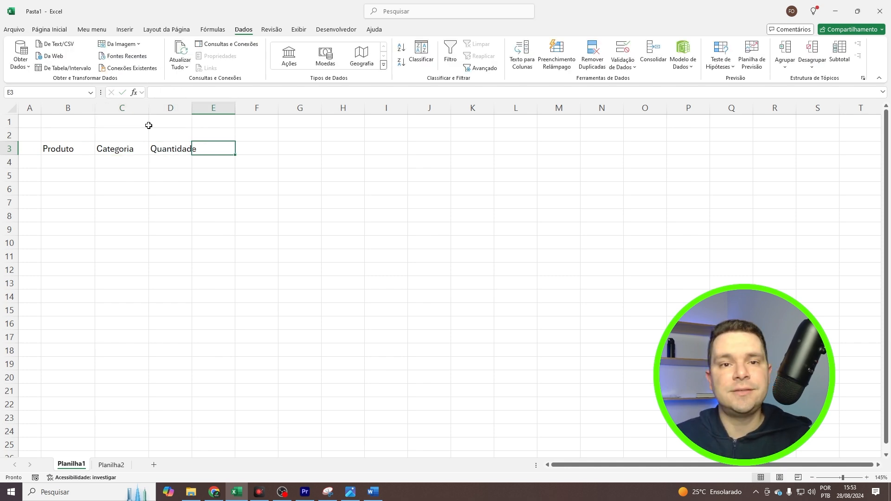
Step: Fit column D to its header, widen column E and enter the header Preço Unit. in E3
double_click(192, 107)
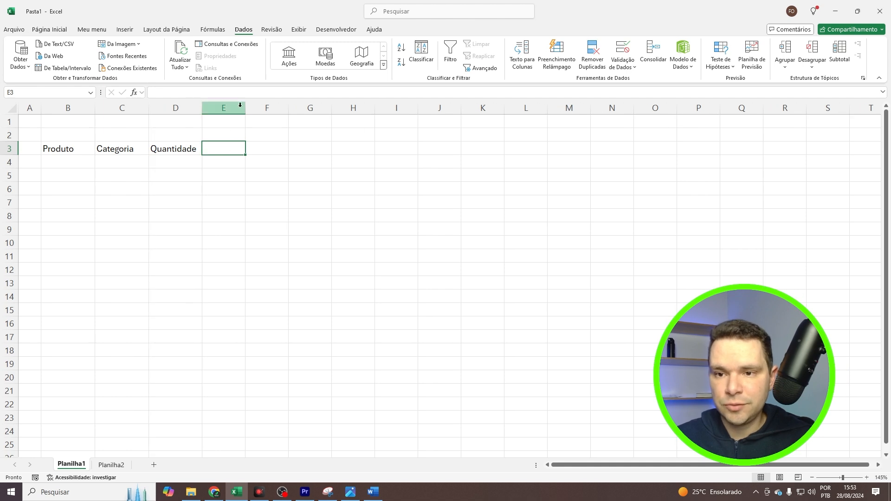
left_click_drag(244, 107, 269, 108)
type("P")
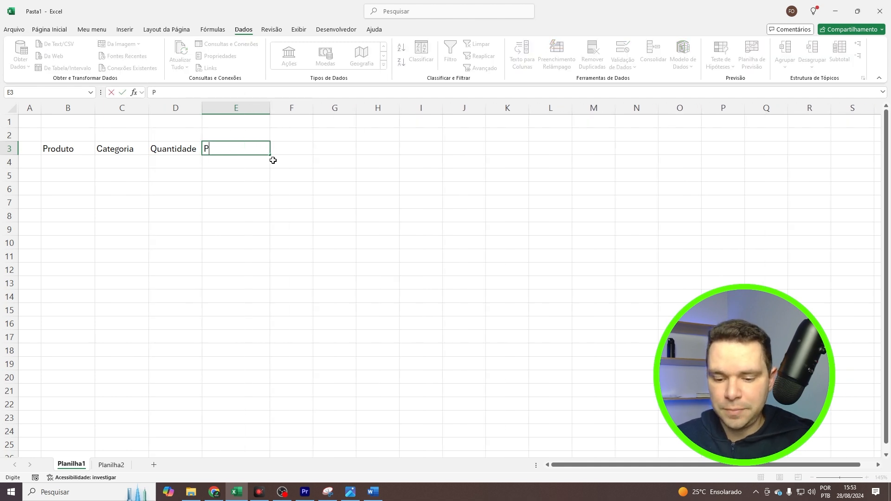
type("reço Unit")
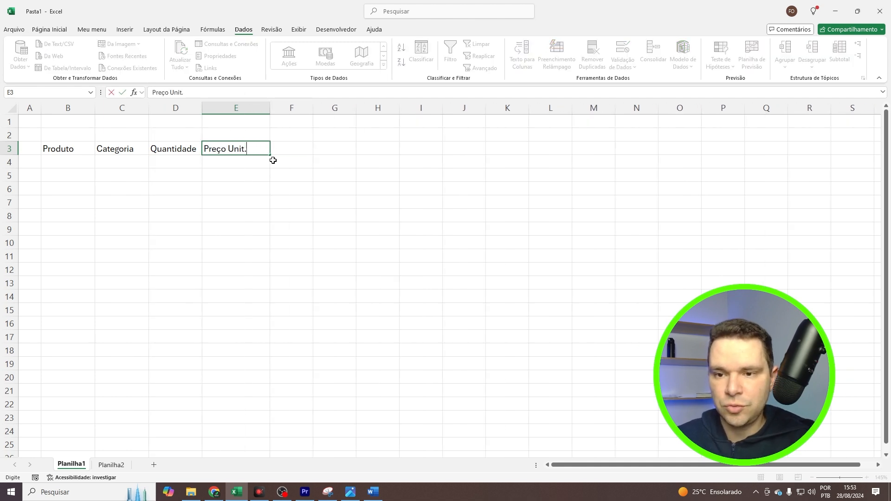
type(".")
key("Tab")
Step: Enter the header Data da Venda in F3 and widen column F to hold it
type("D")
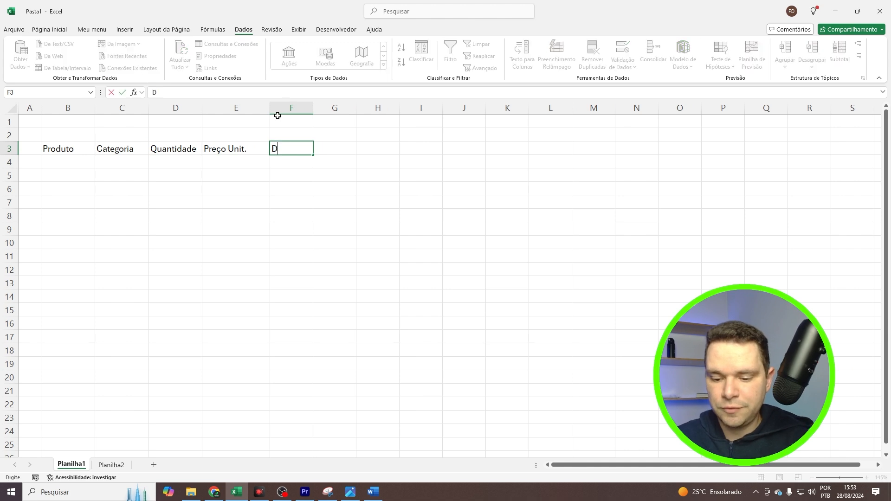
type("ata da Vend")
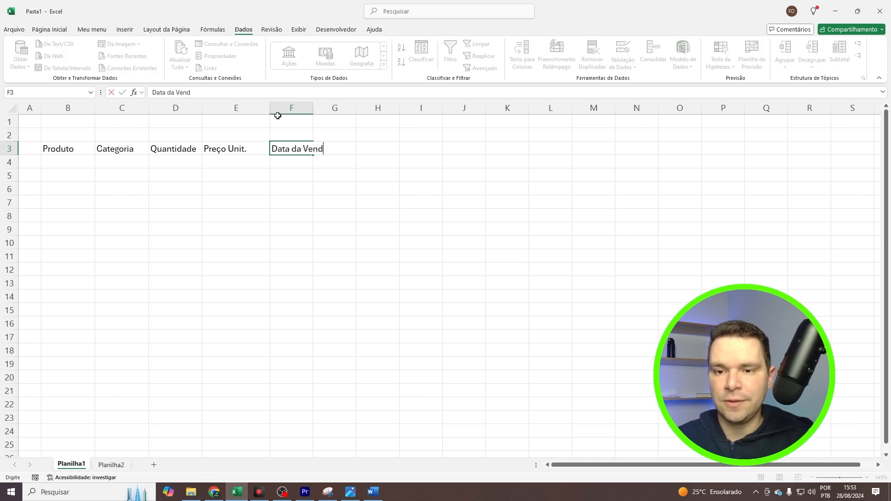
type("a")
left_click(290, 160)
left_click_drag(313, 108, 343, 107)
left_click(322, 186)
left_click(308, 149)
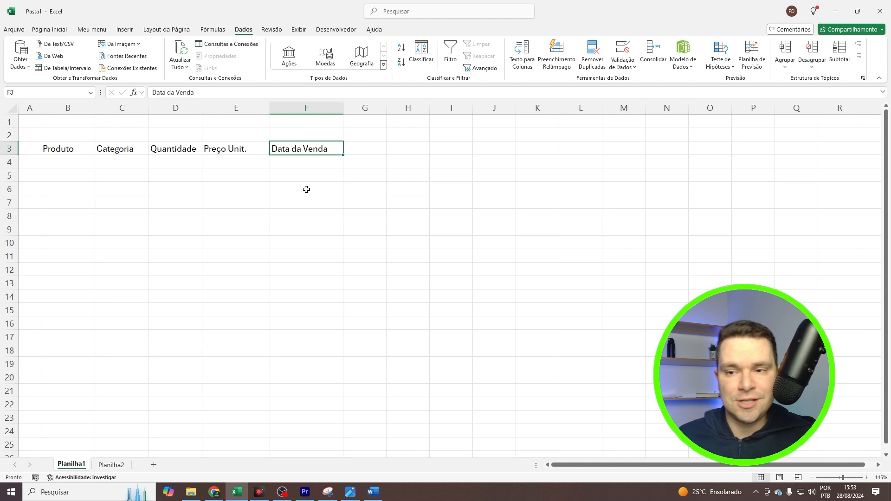
Step: AutoFit the widths of columns B to F to their header text
left_click(237, 191)
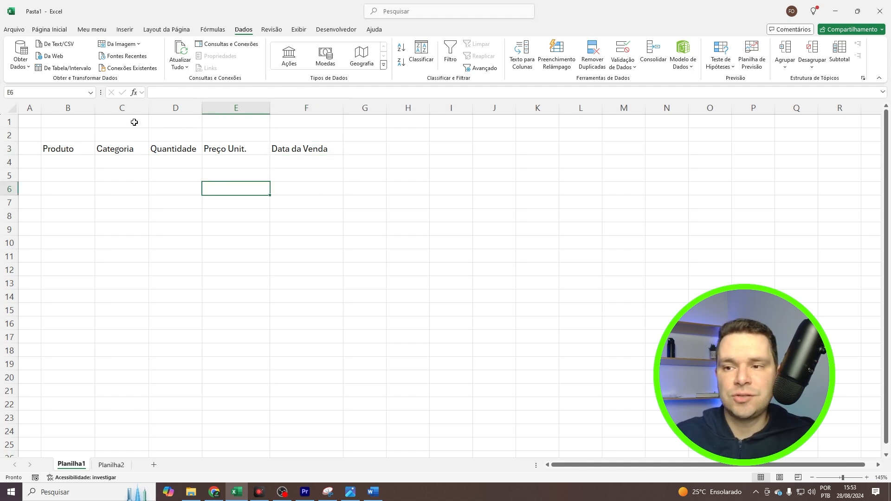
left_click_drag(75, 107, 301, 108)
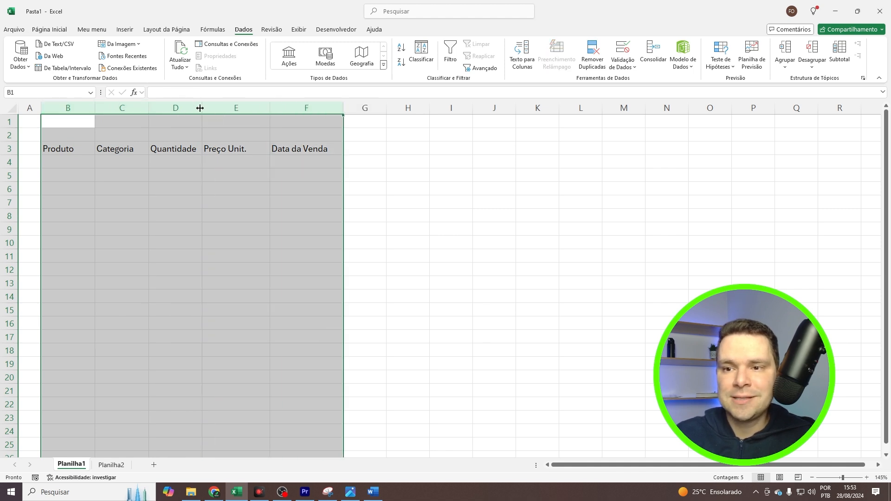
double_click(95, 107)
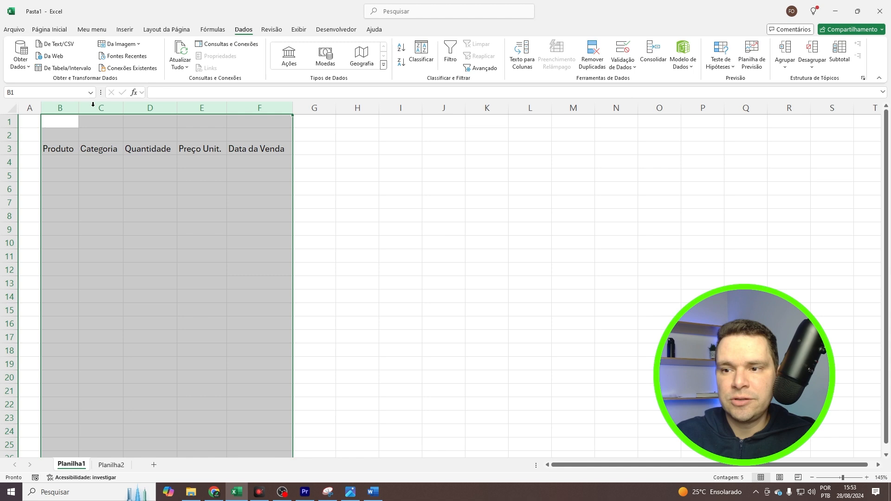
left_click(70, 135)
left_click(76, 160)
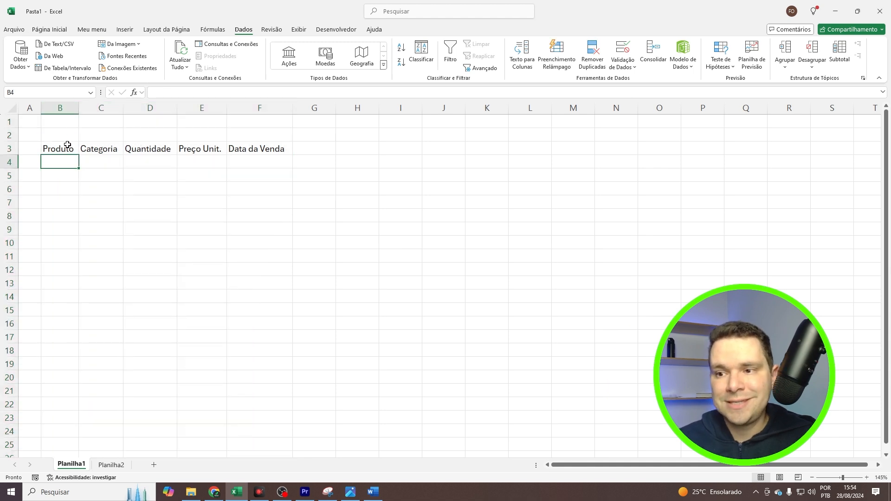
left_click_drag(63, 133, 63, 173)
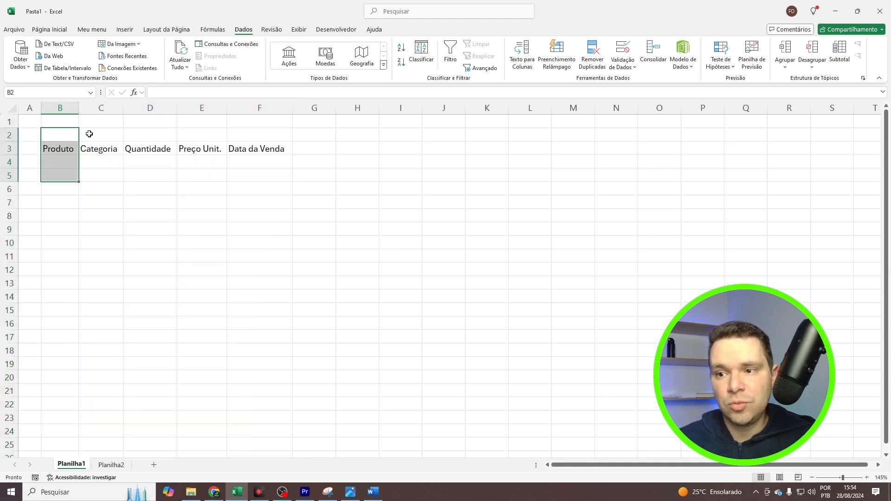
left_click_drag(89, 133, 100, 176)
left_click_drag(149, 133, 165, 171)
left_click(163, 175)
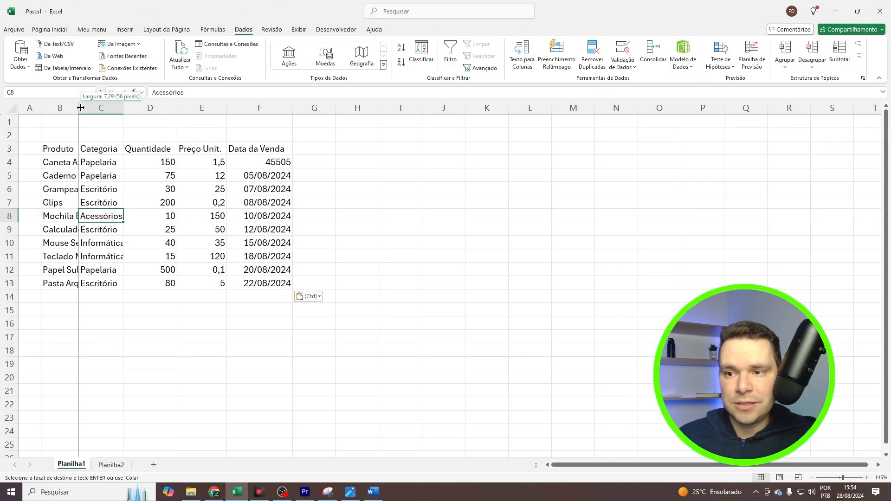
Step: Widen columns B to F so the product data fits with some extra space
left_click_drag(149, 111, 204, 110)
left_click_drag(259, 110, 316, 112)
left_click_drag(381, 108, 399, 109)
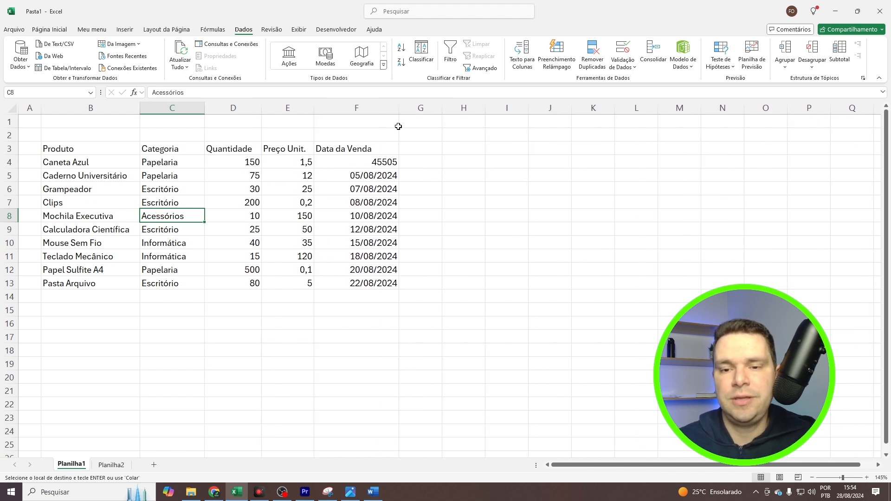
Step: Format the first sale date in F4 with the short date format (Data Abreviada)
left_click(334, 160)
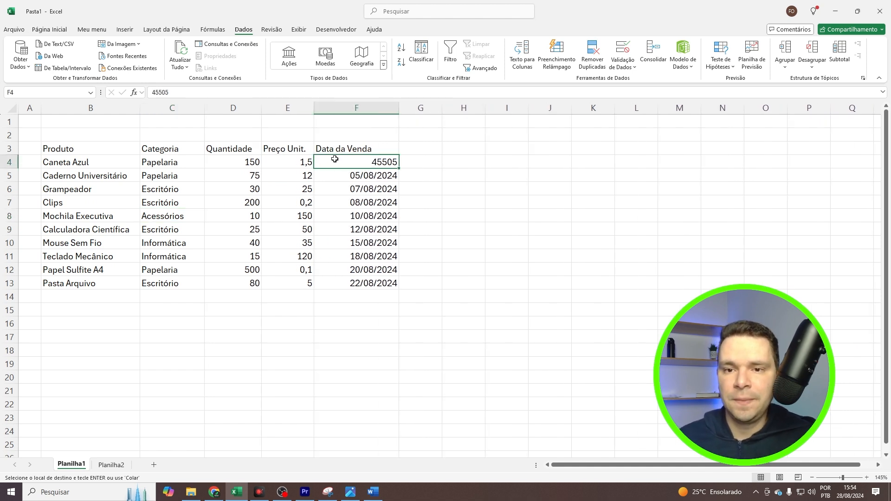
left_click(352, 189)
key("Down")
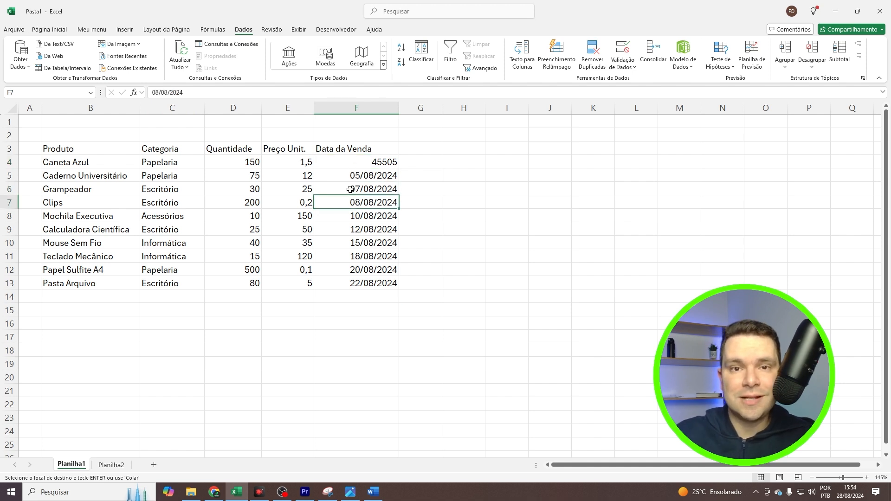
left_click(355, 166)
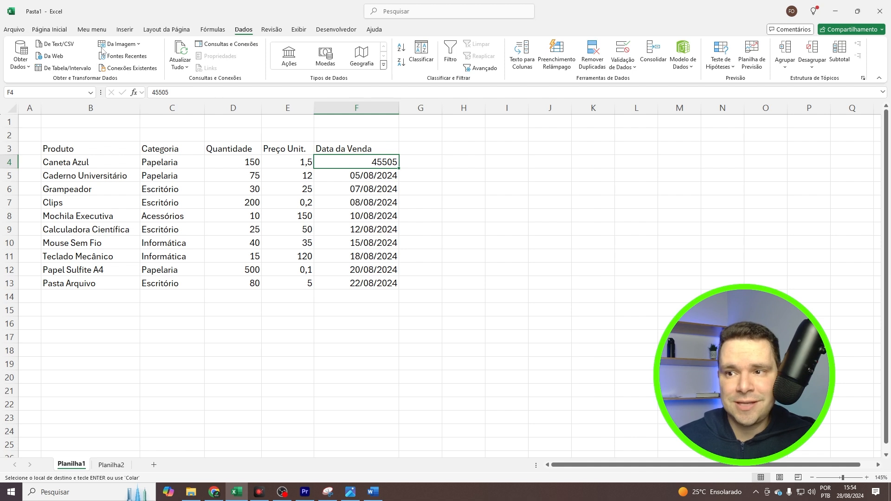
left_click(50, 29)
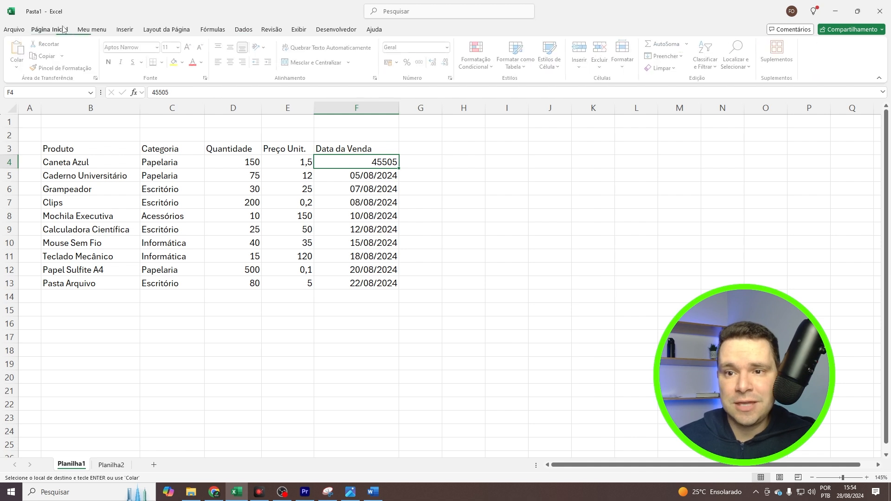
left_click(449, 48)
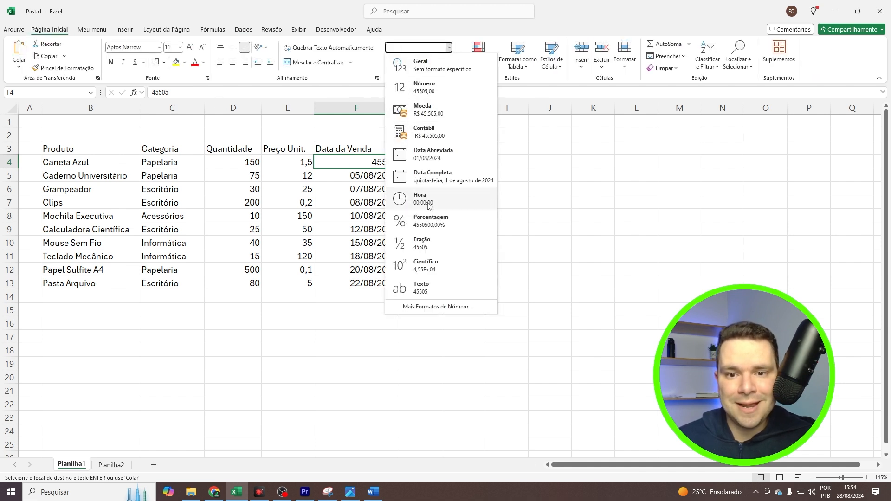
left_click(426, 153)
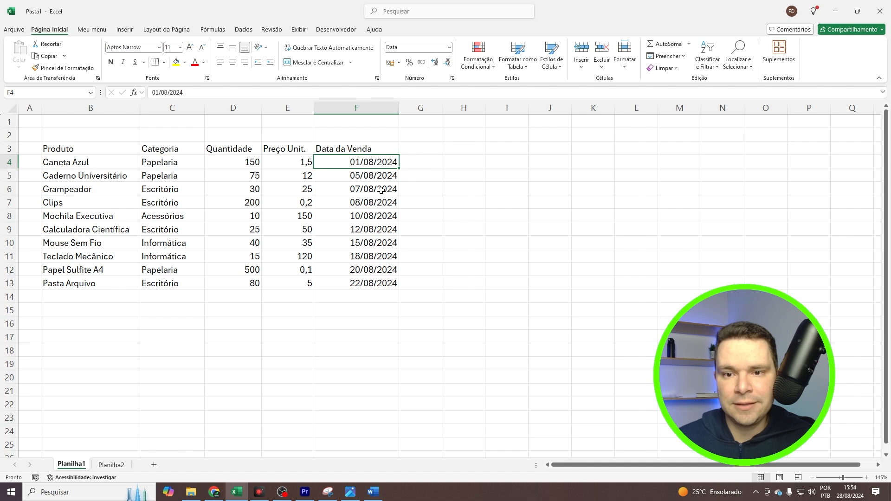
left_click(362, 203)
left_click(362, 150)
left_click(370, 162)
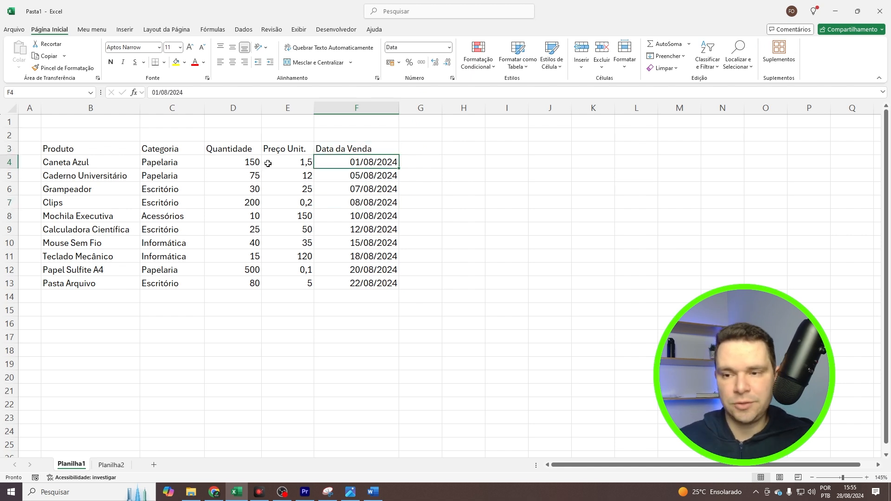
left_click(246, 162)
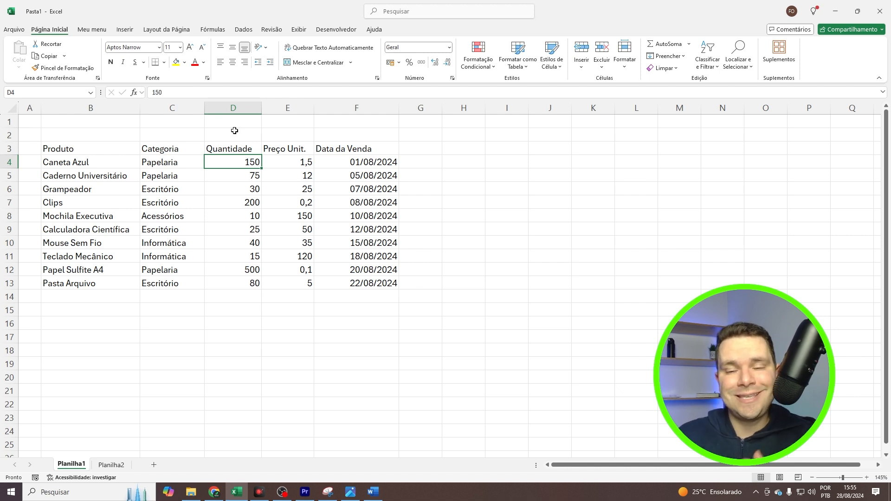
left_click(69, 161)
left_click(181, 227)
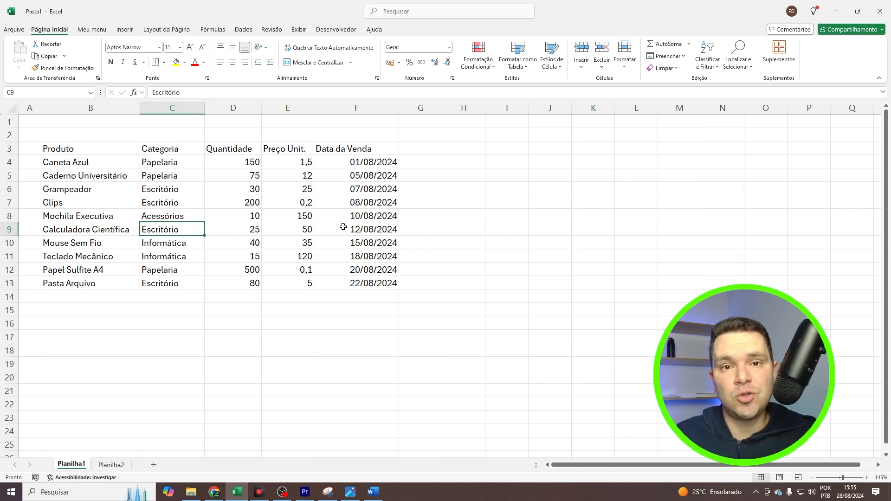
Step: Convert the range B3:F13 into a table with headers
left_click_drag(100, 147, 378, 280)
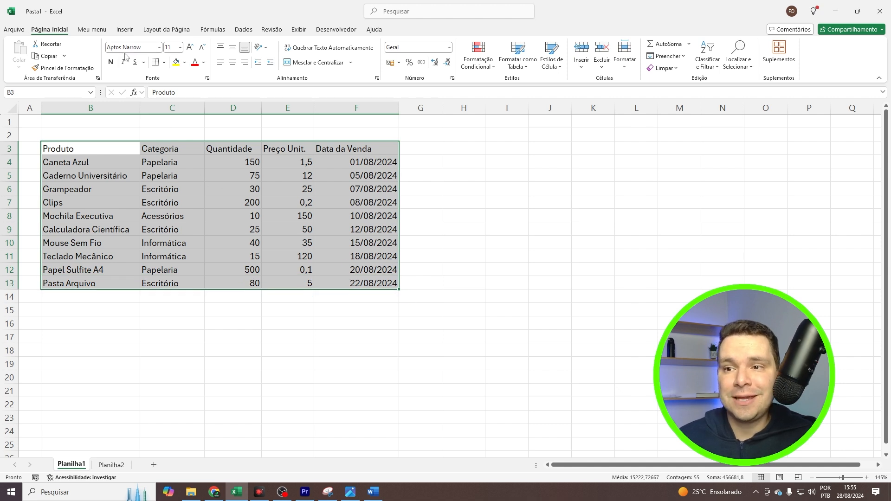
left_click(124, 30)
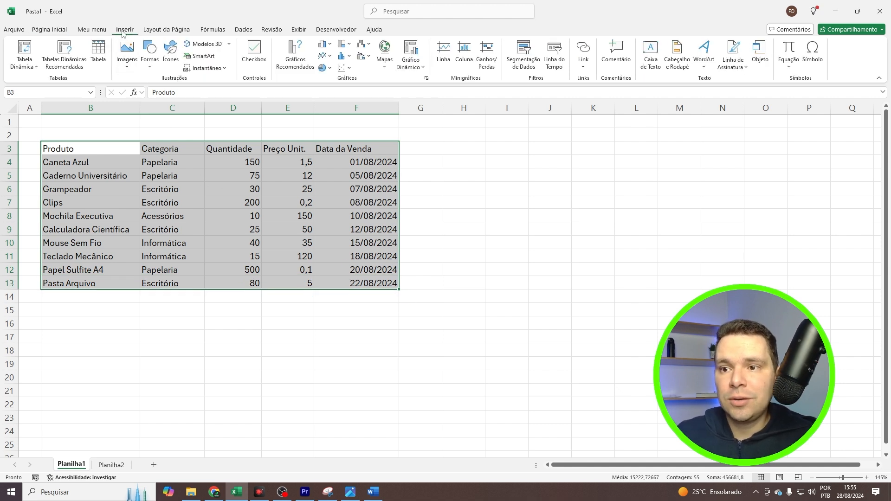
left_click(98, 53)
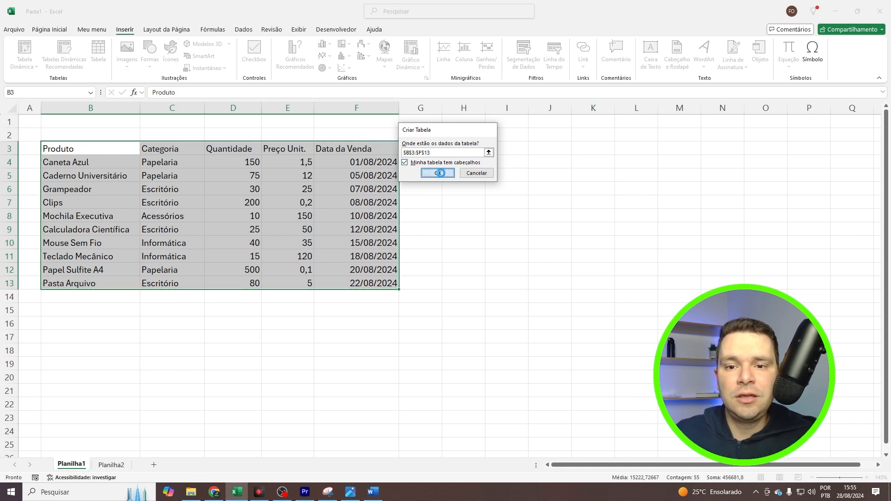
left_click(436, 172)
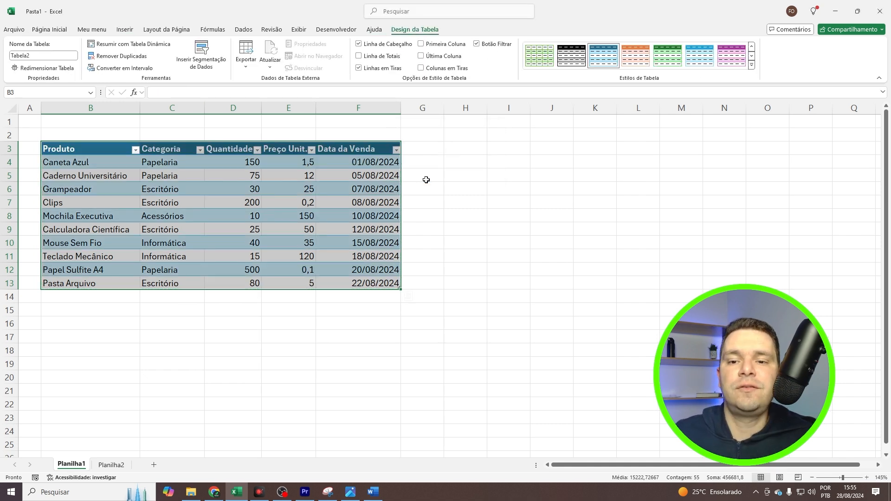
left_click(296, 201)
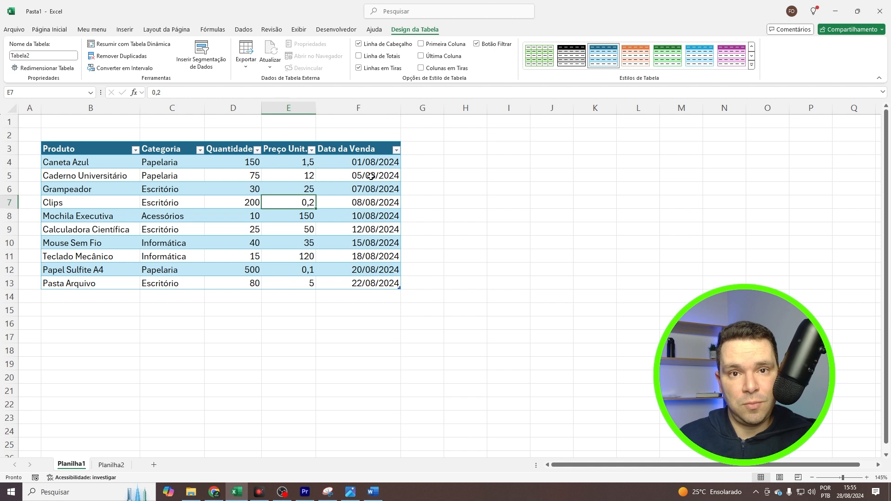
left_click(124, 171)
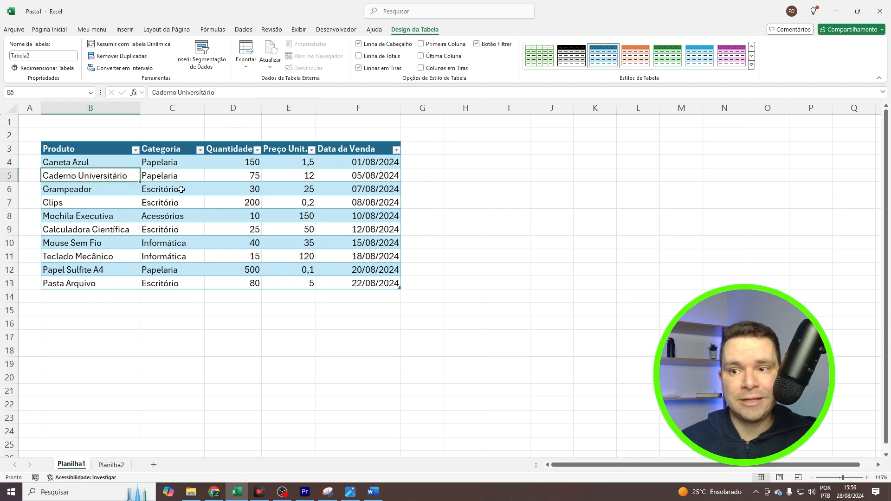
left_click(116, 198)
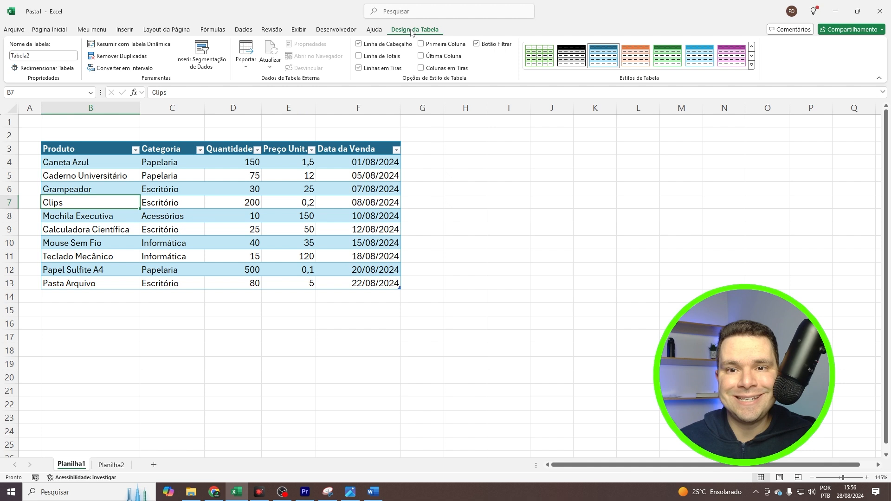
Step: Apply the blue medium style with banded rows to the sales table
left_click(751, 64)
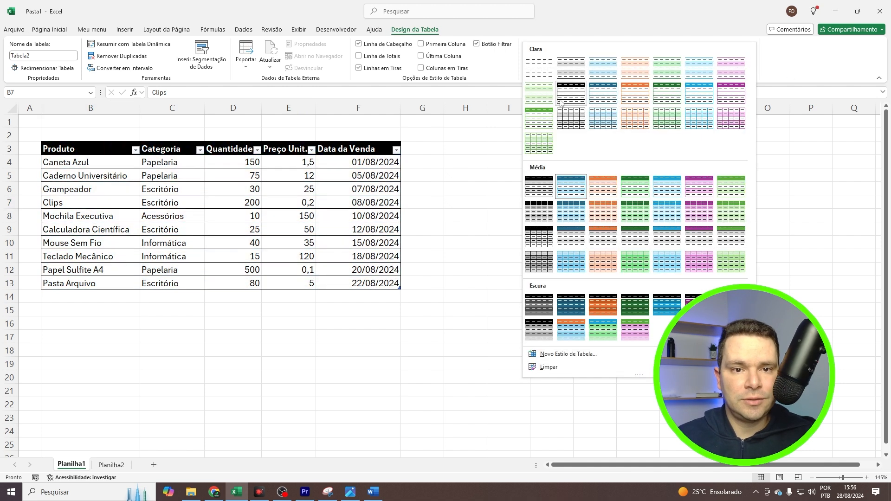
left_click(570, 186)
left_click(357, 241)
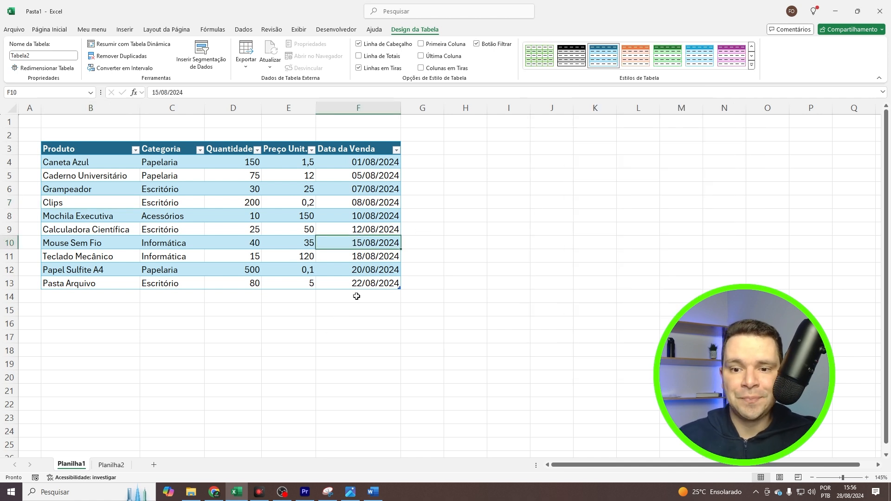
Step: Add a row 14 to the end of the table and fill it with a copy of the Pasta Arquivo row
left_click(83, 285)
mouse_move(83, 285)
left_mouse_down()
mouse_move(255, 280)
mouse_move(407, 294)
left_mouse_up()
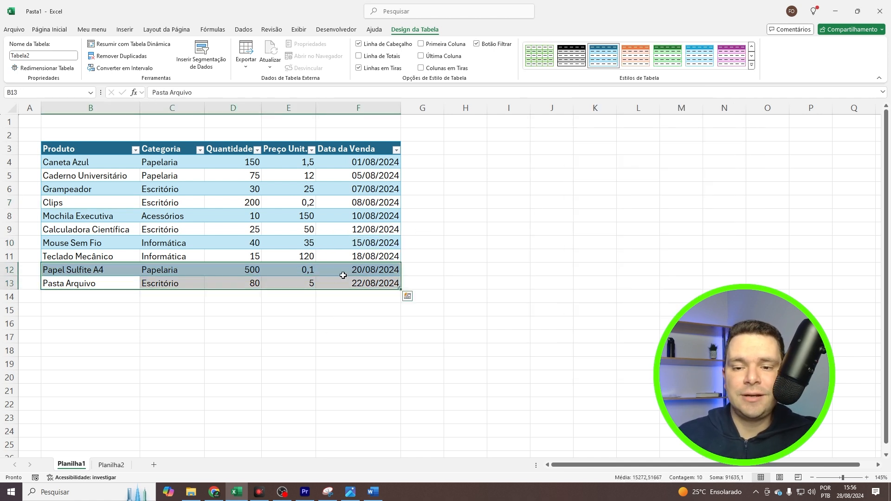
left_click(362, 281)
key("Tab")
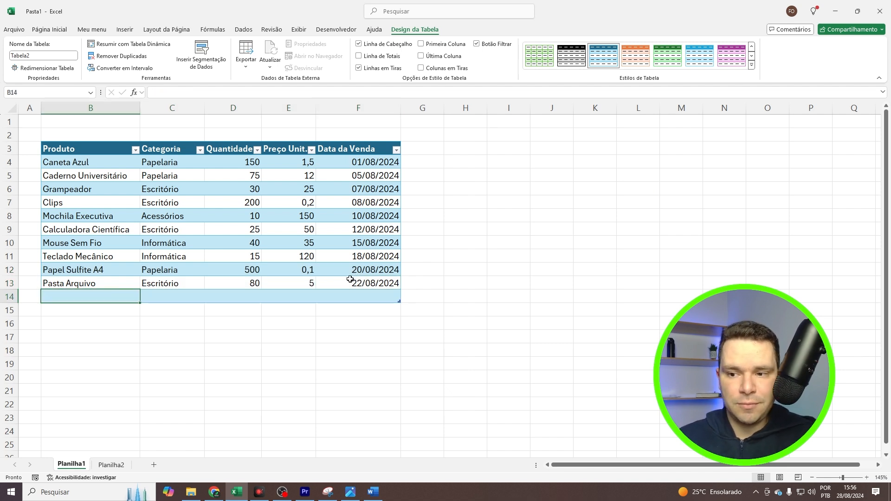
left_click(356, 294, "shift")
key("ctrl+d")
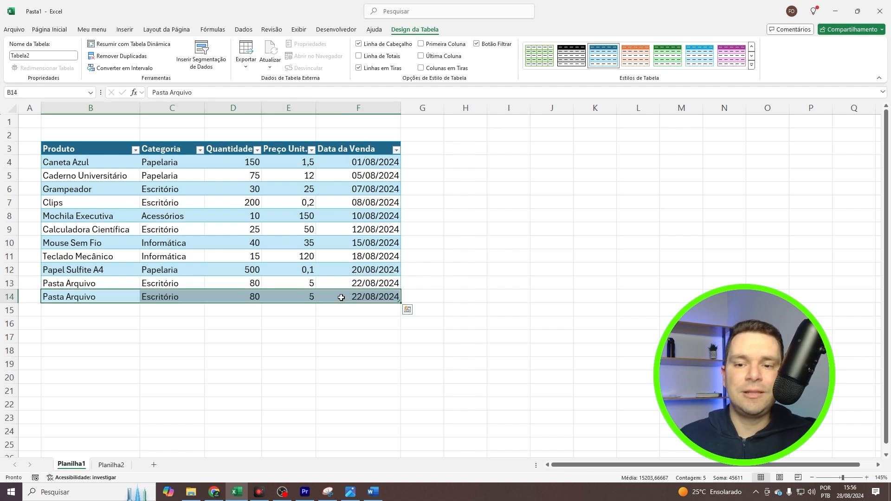
left_click(362, 296)
left_click(369, 306)
Step: Extend the table by entering the test texts sd, sd and ss in cells B15 to B17
left_click(71, 312)
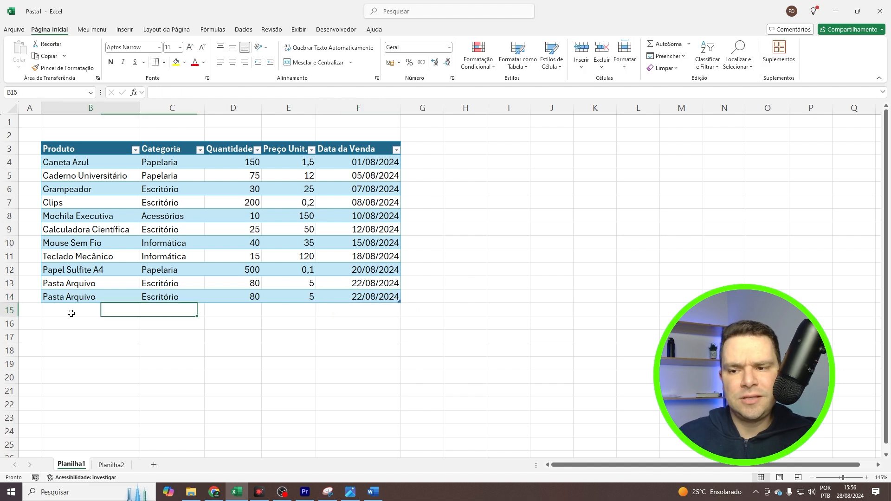
type("sd")
left_click(102, 340)
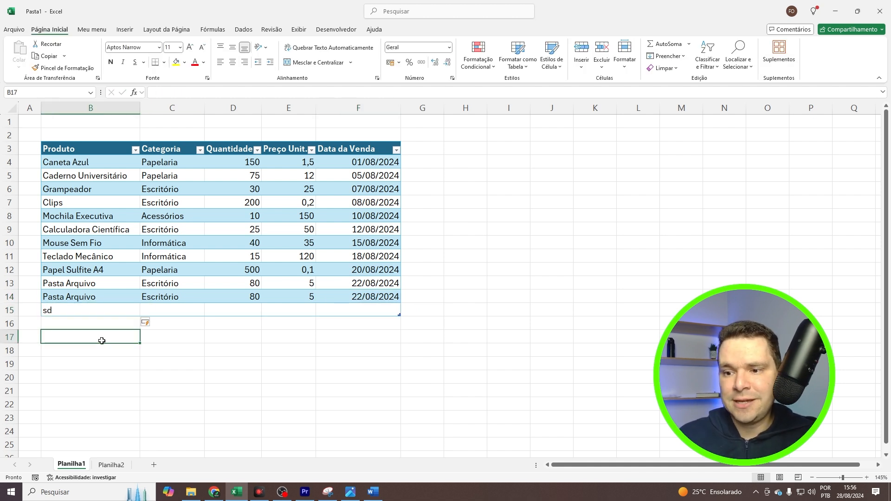
type("s")
left_click(91, 325)
type("sd")
left_click(93, 340)
type("sa")
left_click(94, 356)
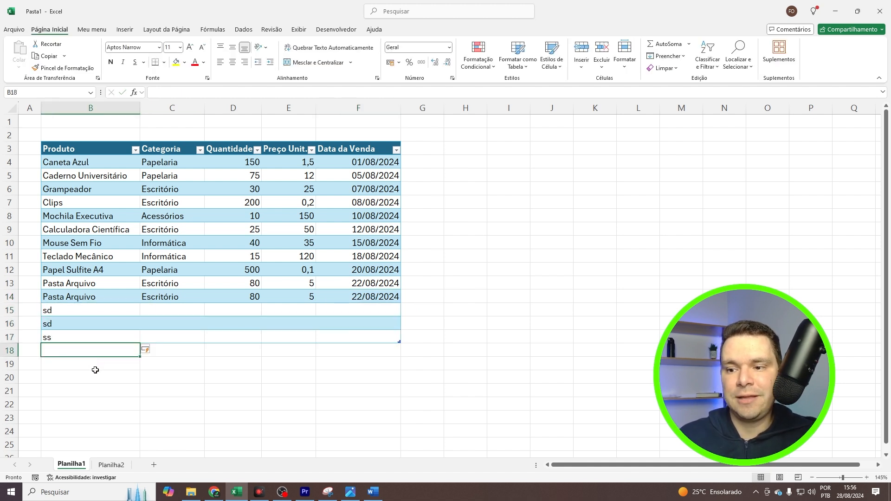
Step: Clear the test text in B15 to B17 and delete rows 15 to 17
left_click(74, 312)
left_click(5, 313)
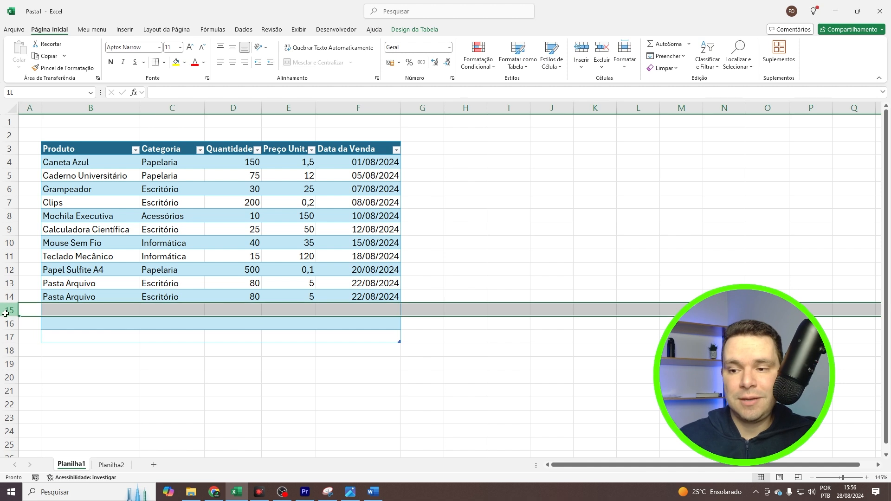
left_click_drag(5, 313, 6, 335)
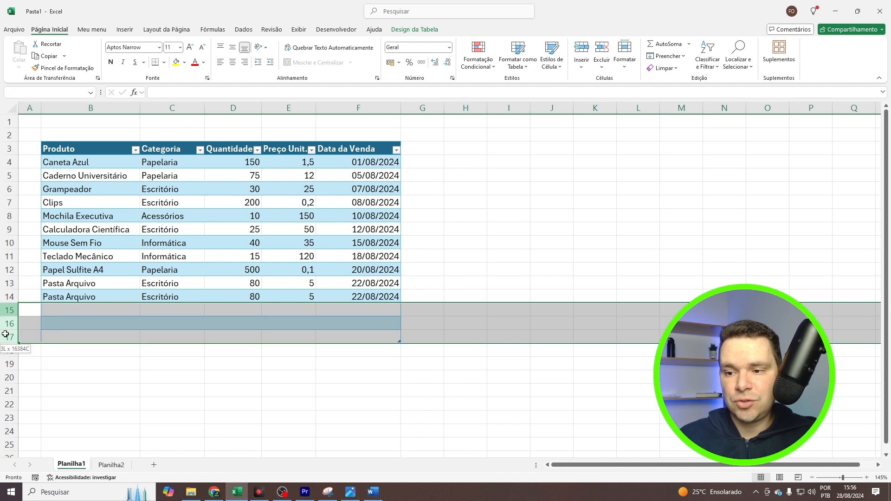
key("ctrl+minus")
left_click(92, 336)
left_click(117, 269)
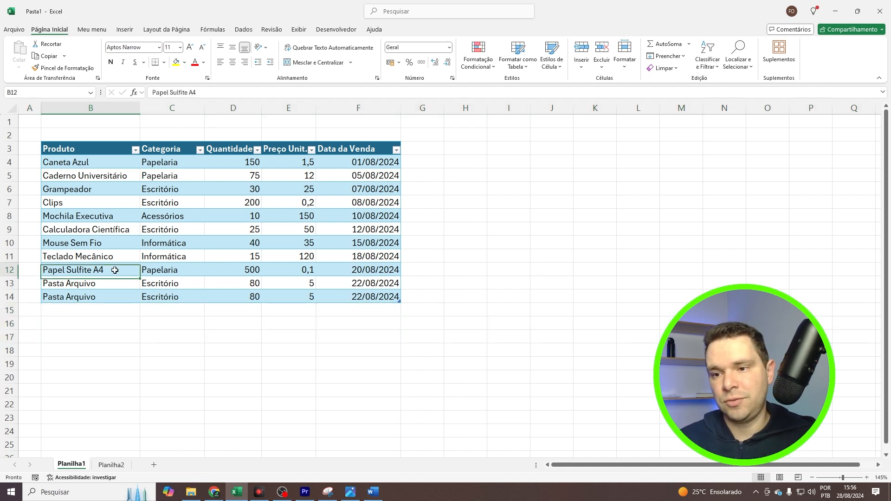
Step: Examine the table headers and the filter options of the Produto and Categoria columns
left_click(165, 215)
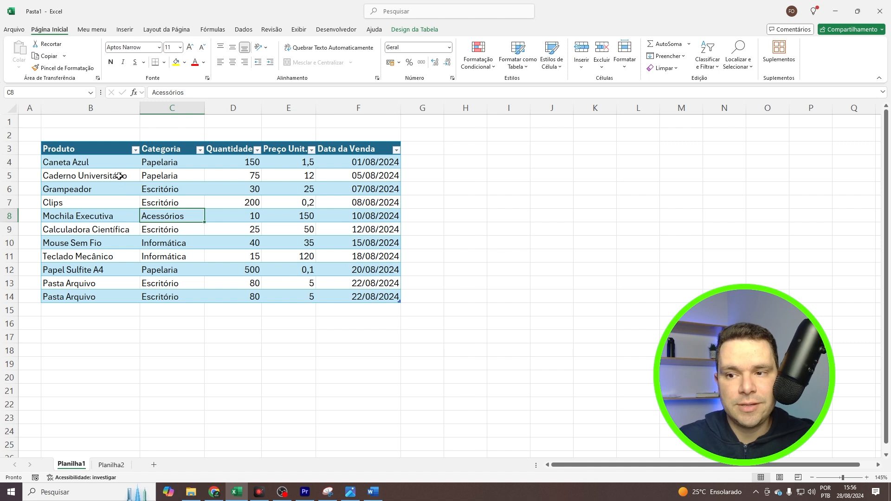
left_click(120, 149)
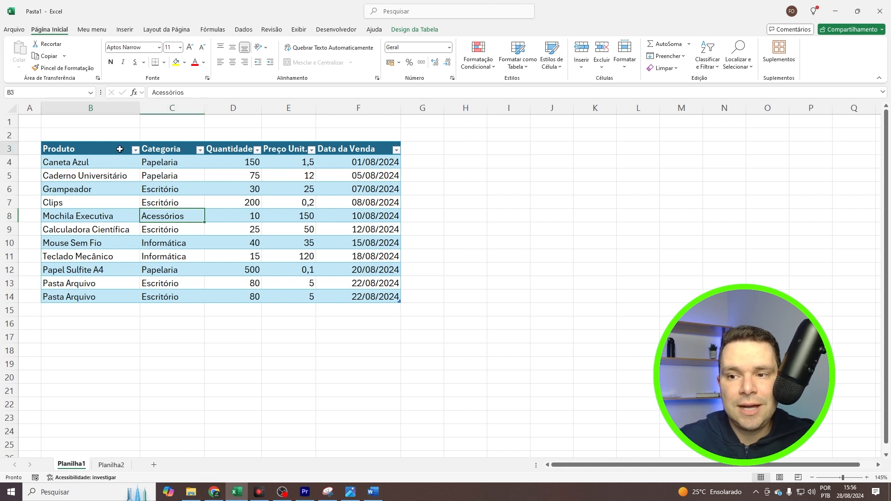
left_click(167, 148)
left_click(232, 148)
left_click(136, 150)
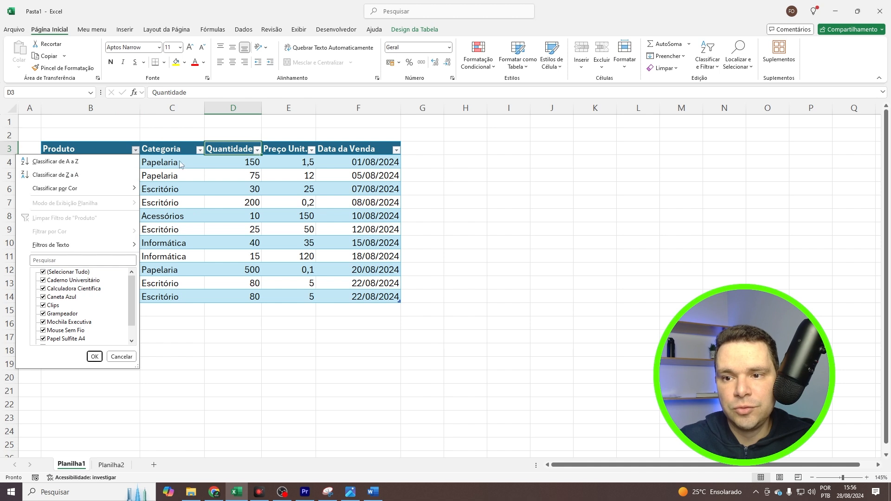
left_click(186, 149)
left_click(201, 149)
left_click(259, 199)
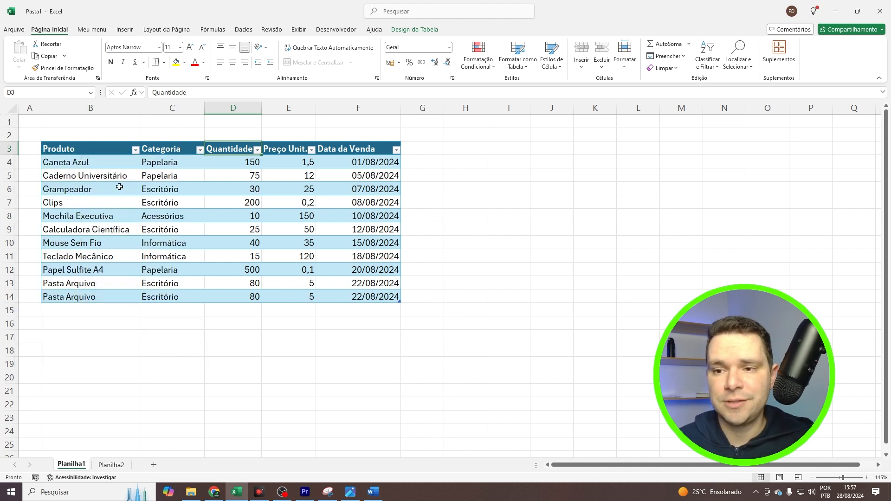
Step: Filter the Categoria column to show only Papelaria products
left_click(118, 212)
left_click_drag(159, 164, 165, 284)
left_click(168, 202)
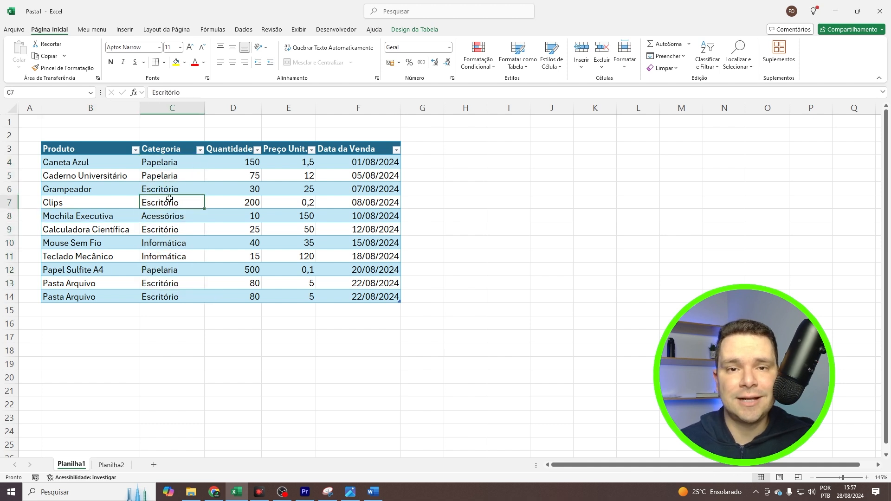
left_click(200, 150)
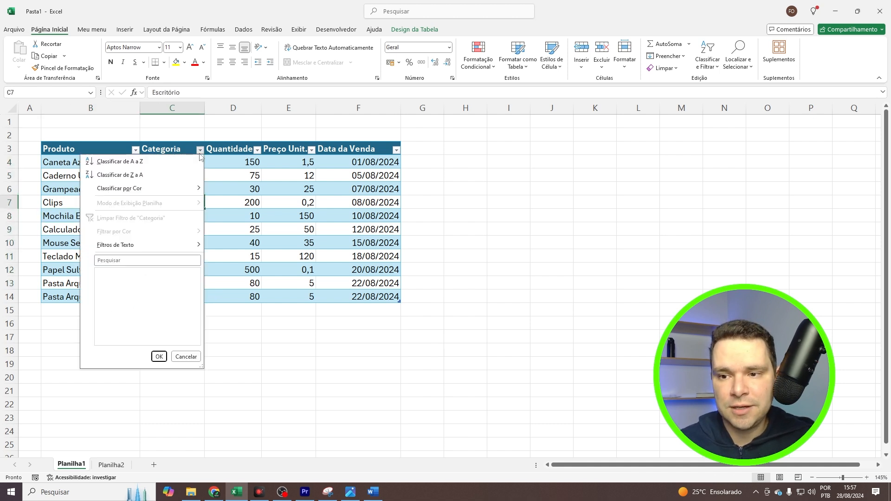
left_click(127, 272)
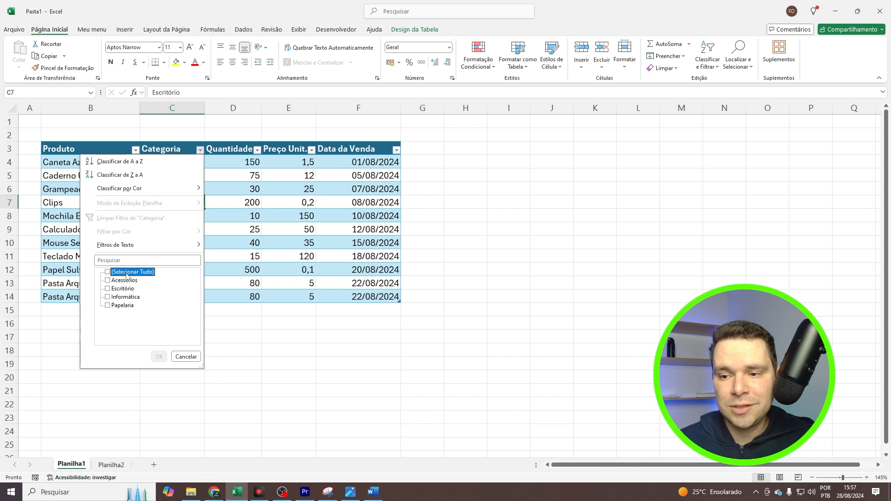
left_click(122, 306)
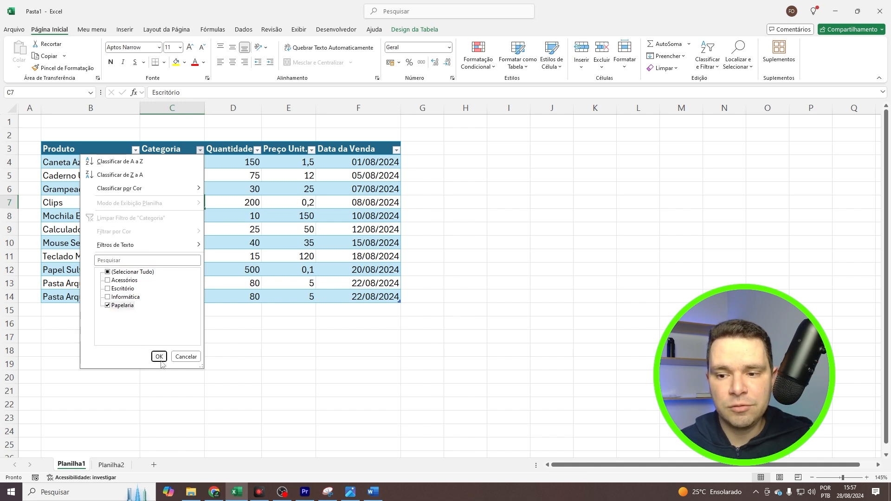
left_click(158, 356)
left_click(185, 347)
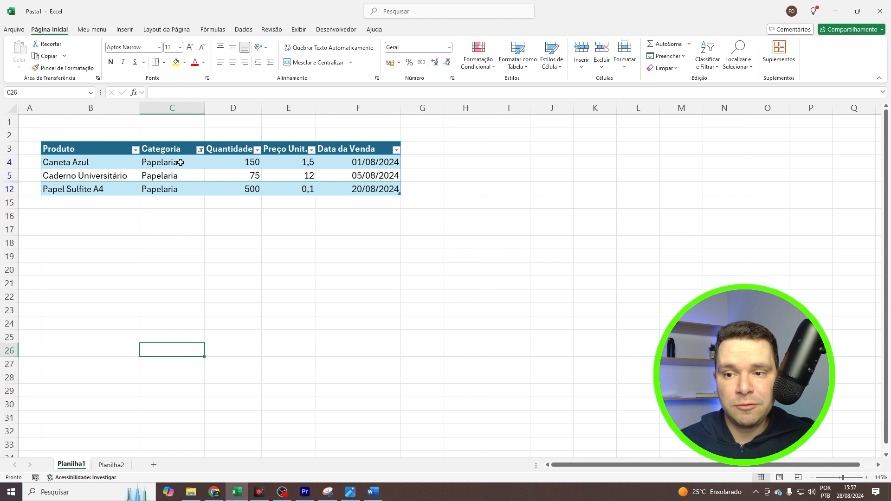
Step: Clear the filter from the Categoria column
left_click(199, 150)
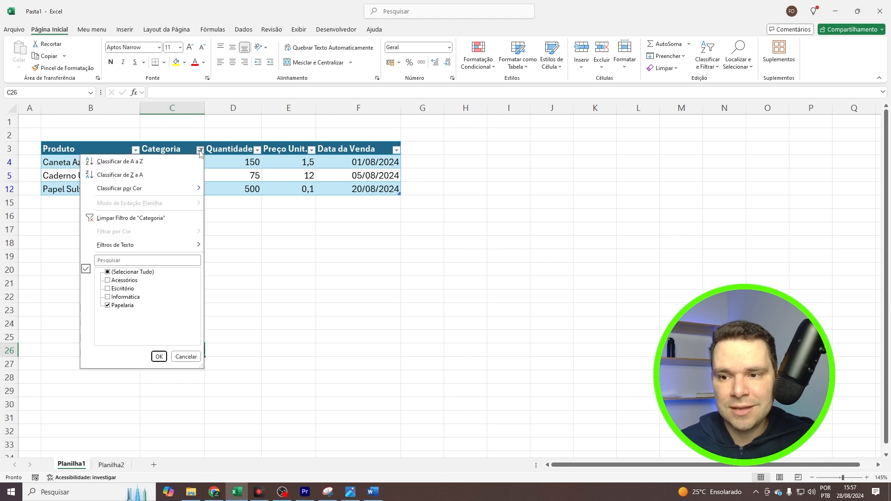
left_click(130, 218)
left_click(171, 229)
left_click(263, 180)
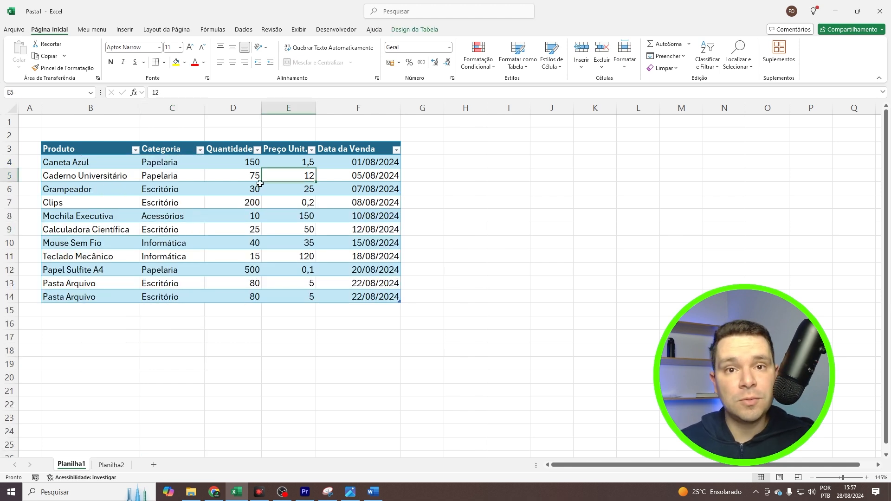
Step: Filter the Preço Unit. column with a number filter for values greater than 10
left_click(295, 160)
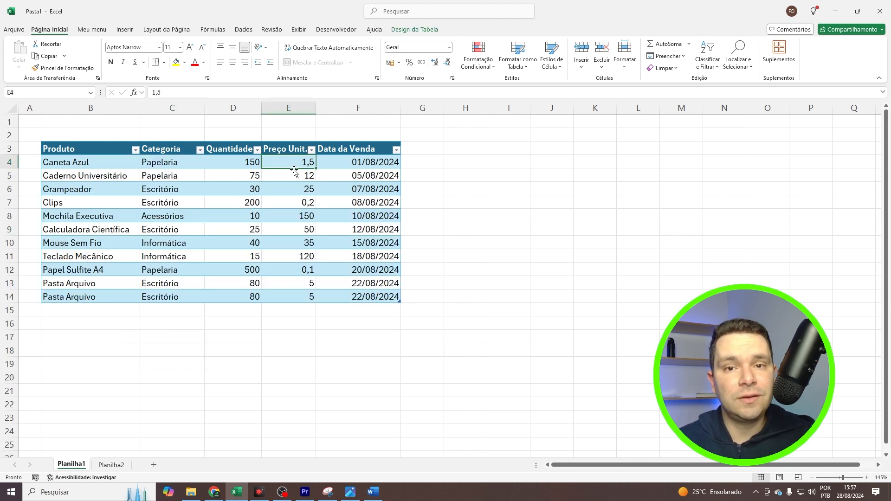
left_click_drag(290, 147, 297, 283)
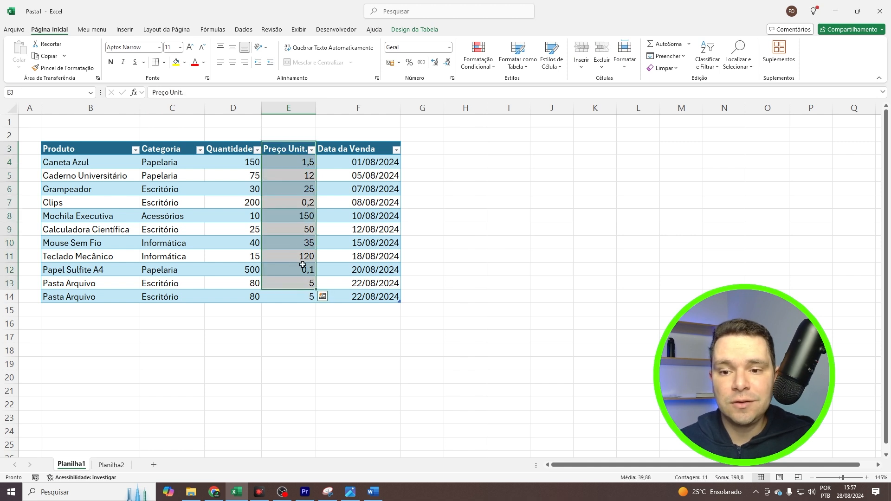
left_click(312, 149)
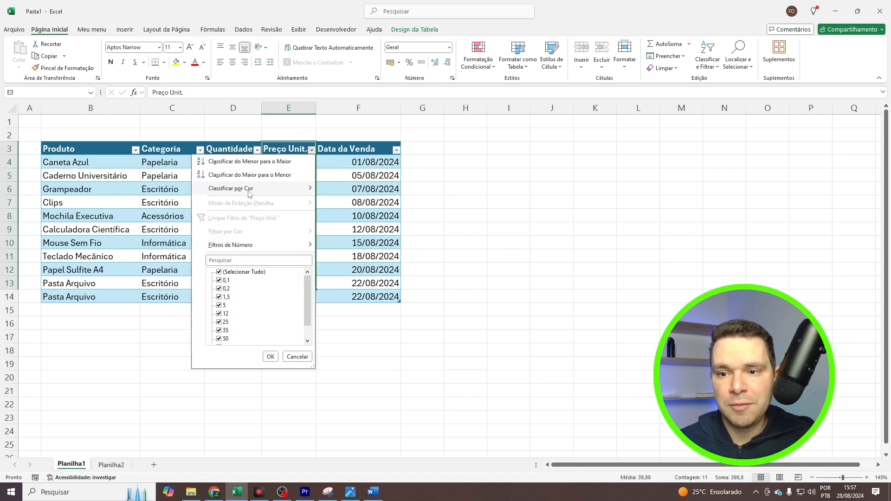
mouse_move(258, 246)
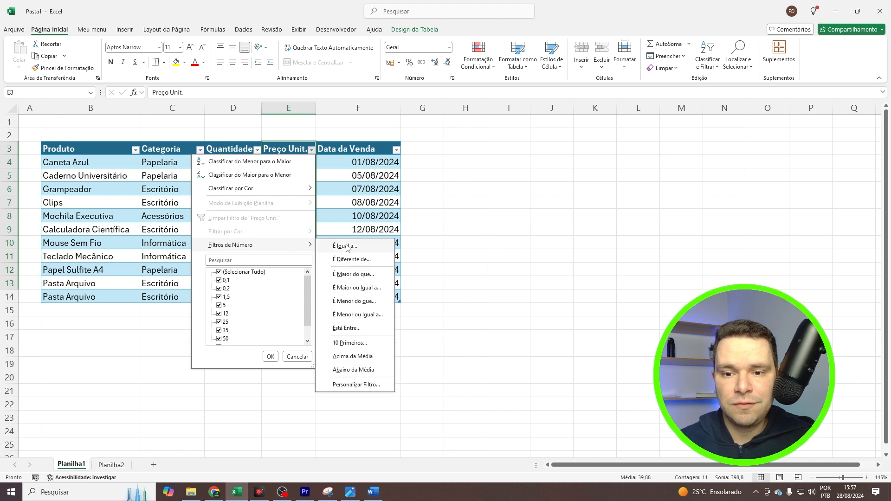
left_click(367, 274)
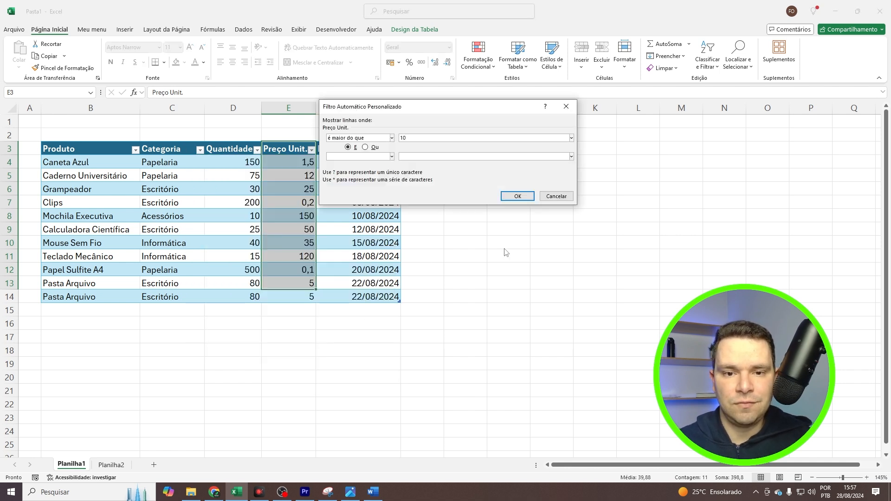
left_click(517, 195)
left_click(432, 219)
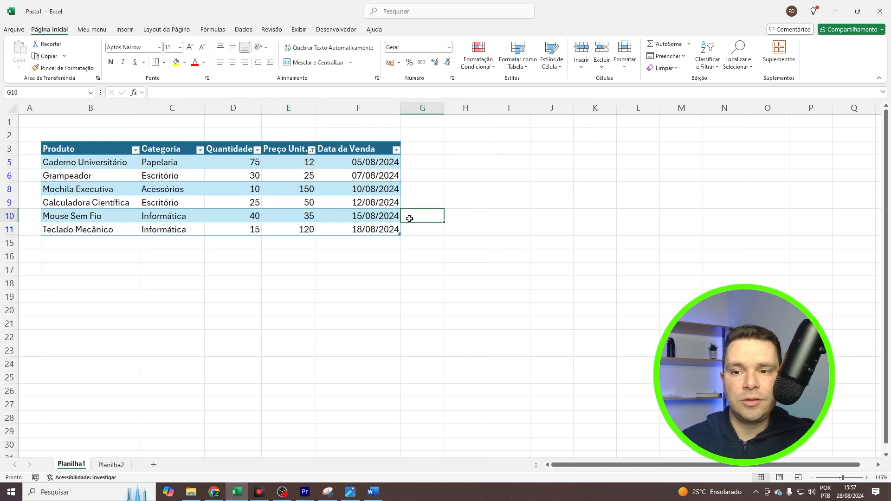
left_click_drag(83, 165, 368, 236)
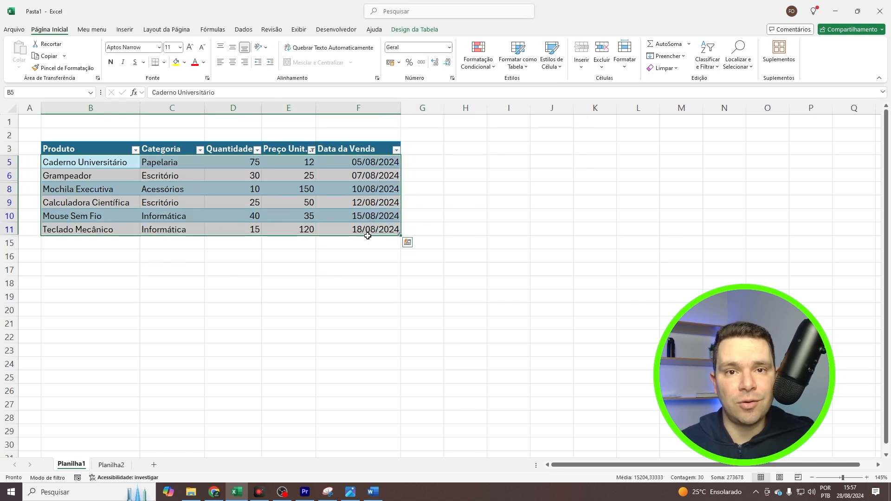
Step: Clear the number filter from the Preço Unit. column
left_click(311, 149)
left_click(241, 210)
left_click(297, 176)
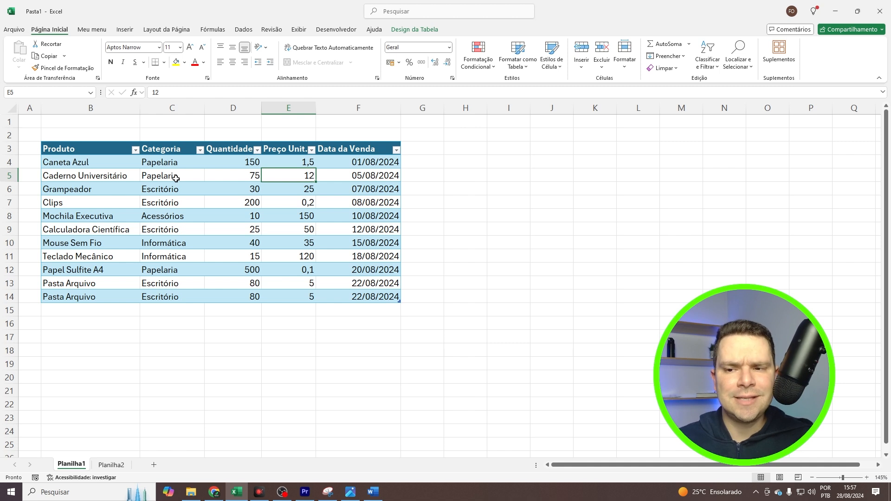
Step: Fill the Mouse Sem Fio record in row 10 down to row 43 across columns B to F
left_click(113, 244)
scroll(204, 298, "down", 1)
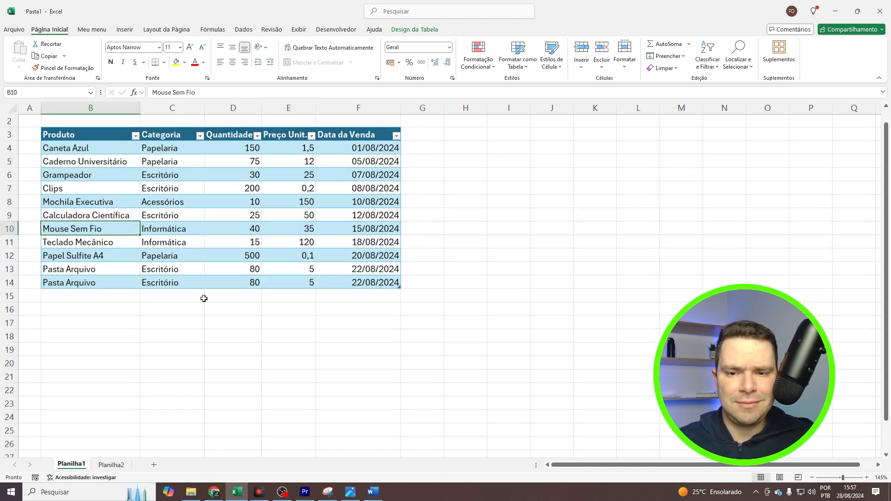
scroll(204, 298, "down", 8)
left_click(352, 372, "shift")
key("ctrl+d")
scroll(352, 371, "down", 1)
scroll(273, 307, "up", 2)
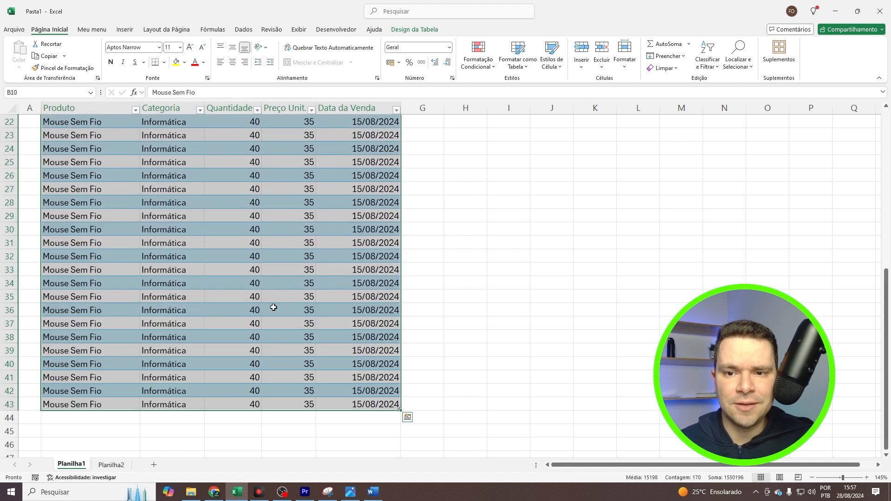
scroll(273, 307, "up", 7)
Step: Examine how the table's header names are displayed at the start of the table and further down its rows
left_click(225, 198)
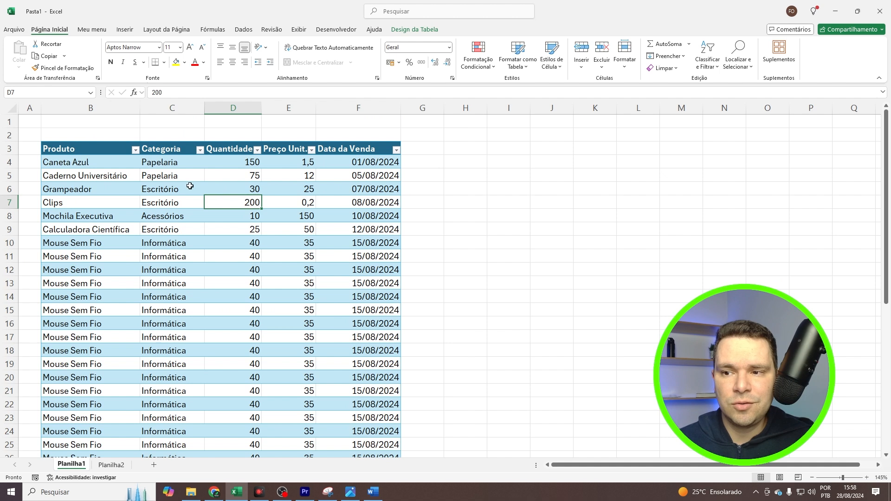
scroll(190, 185, "down", 1)
scroll(110, 138, "up", 1)
left_click(107, 147)
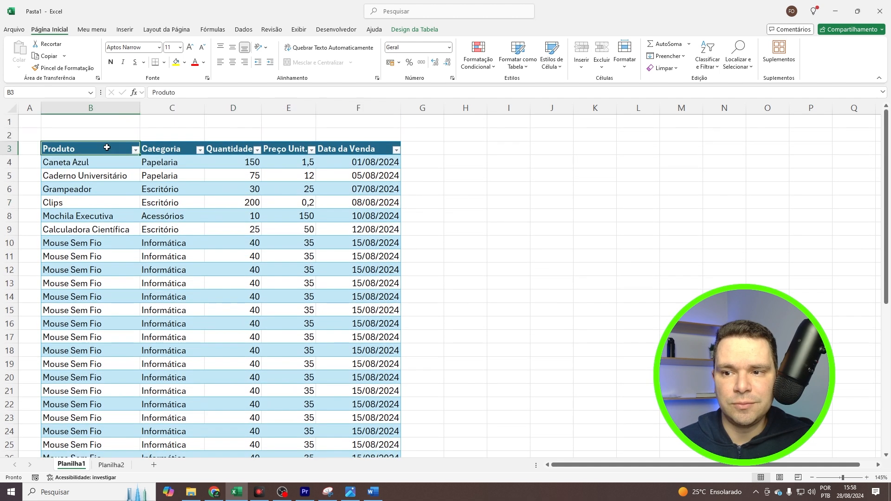
left_click(168, 150)
left_click(220, 144)
left_click(230, 171)
scroll(230, 171, "down", 1)
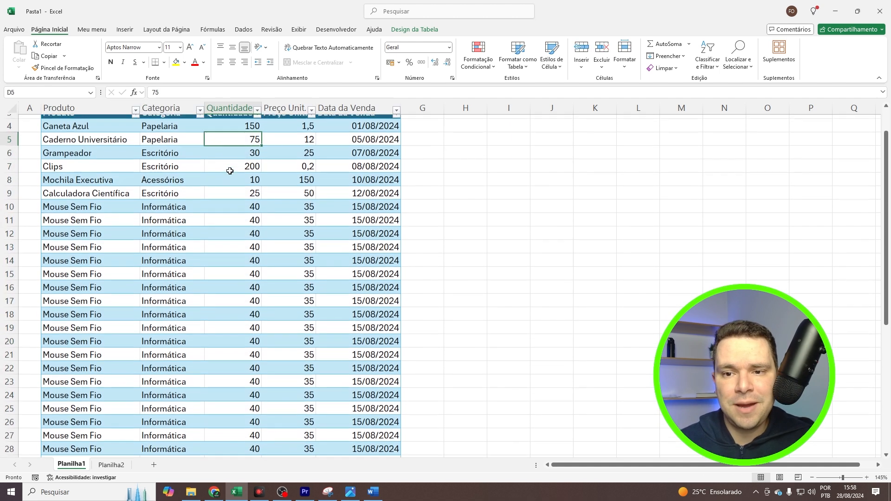
Step: Compare the column headings shown at the table's last rows with those at its first rows, using product cells
scroll(229, 171, "down", 7)
left_click(82, 204)
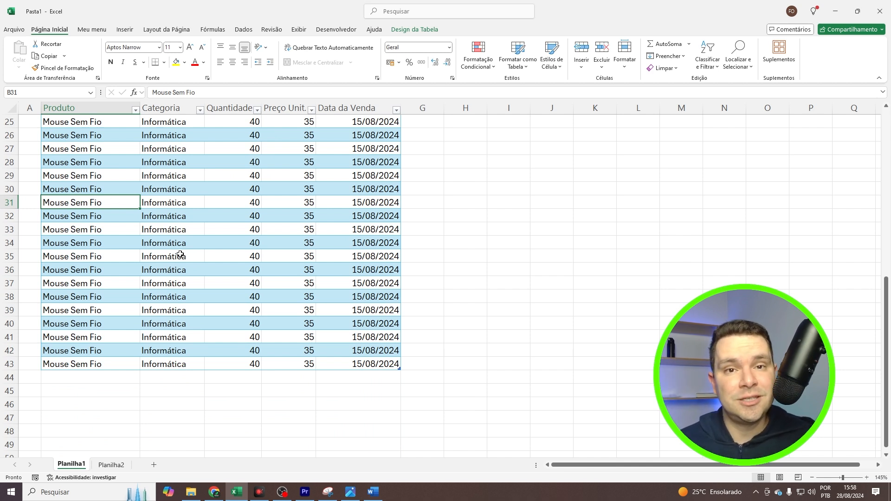
scroll(185, 245, "up", 8)
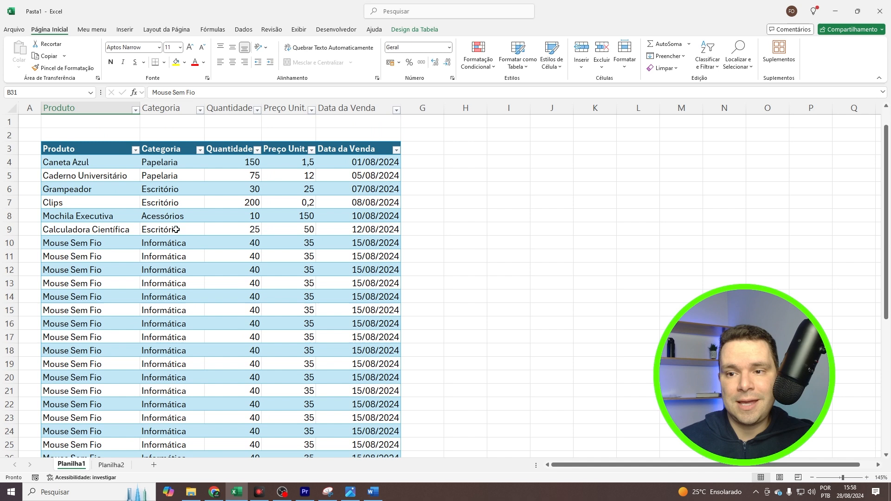
left_click(104, 153)
left_click(112, 188)
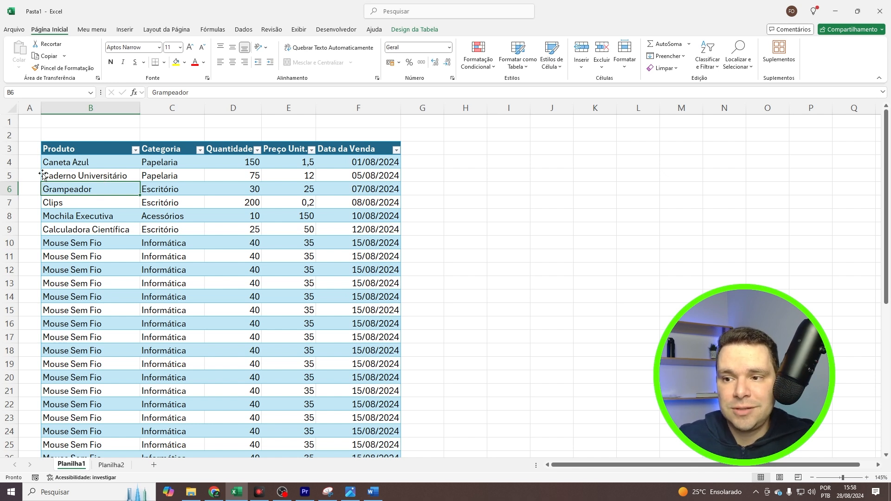
Step: Freeze the panes above row 4 so rows 1 to 3, including the table header, stay in view
left_click(9, 149)
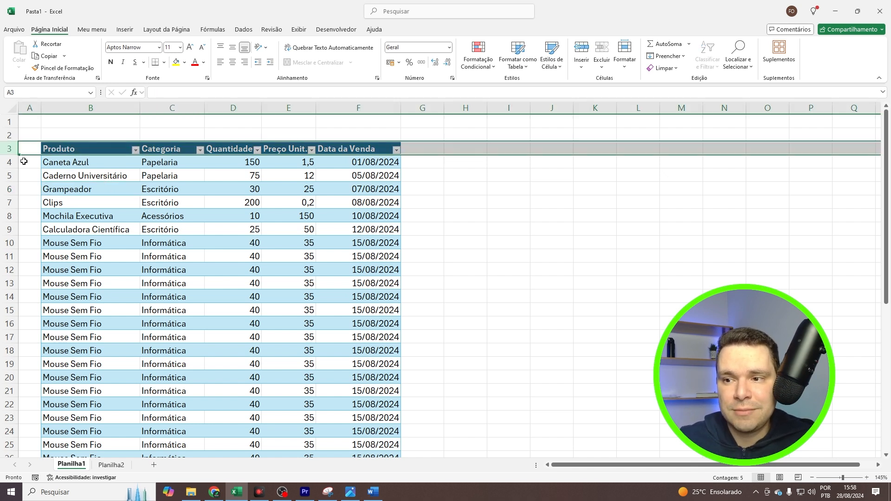
left_click(24, 161)
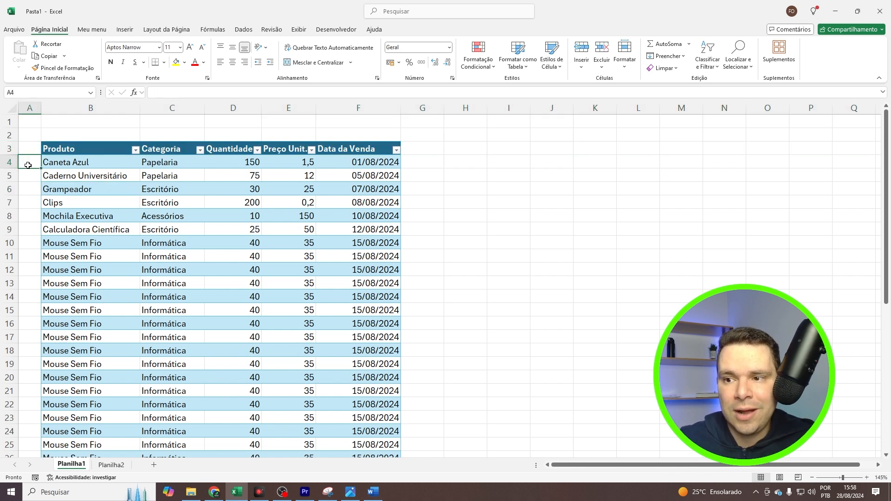
left_click(10, 160)
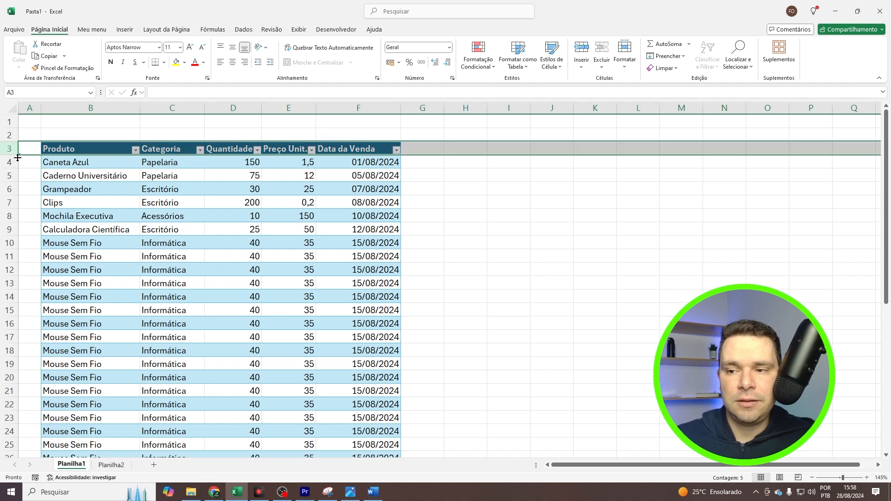
left_click(31, 163)
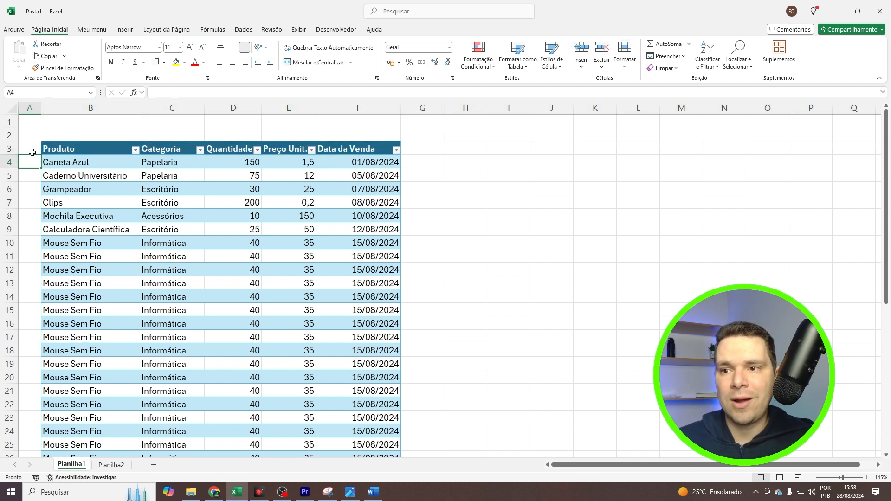
left_click(298, 30)
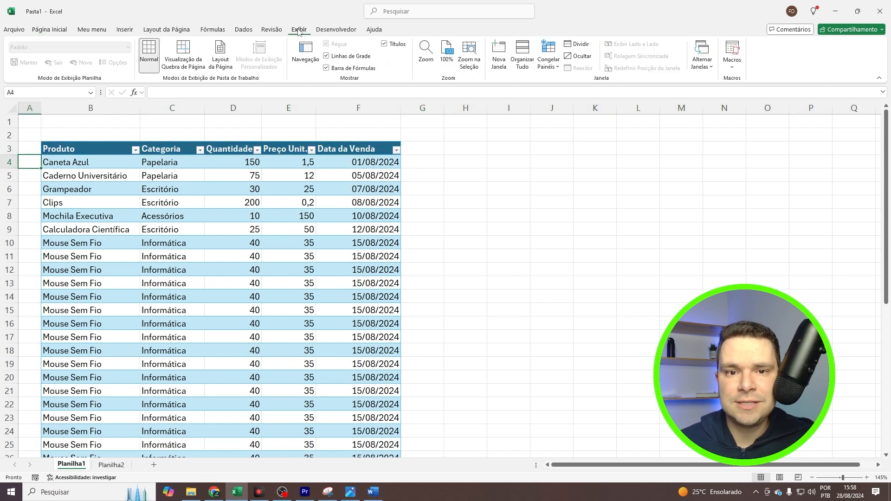
left_click(548, 67)
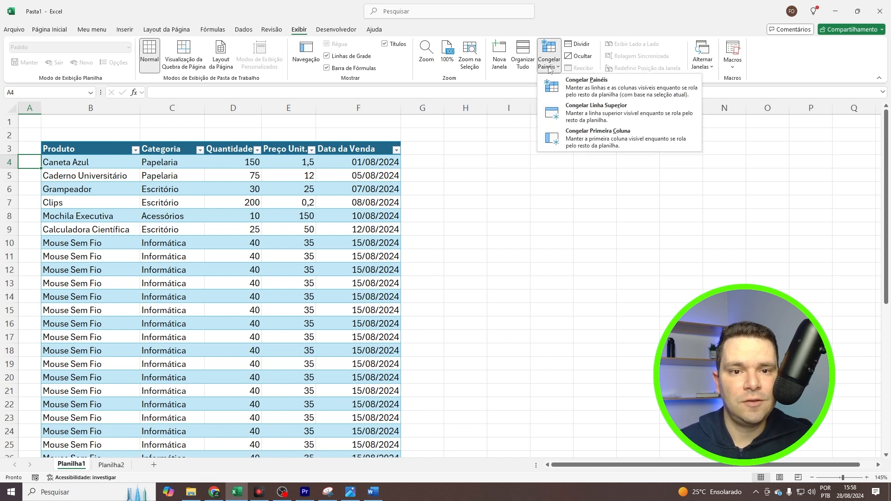
left_click(578, 88)
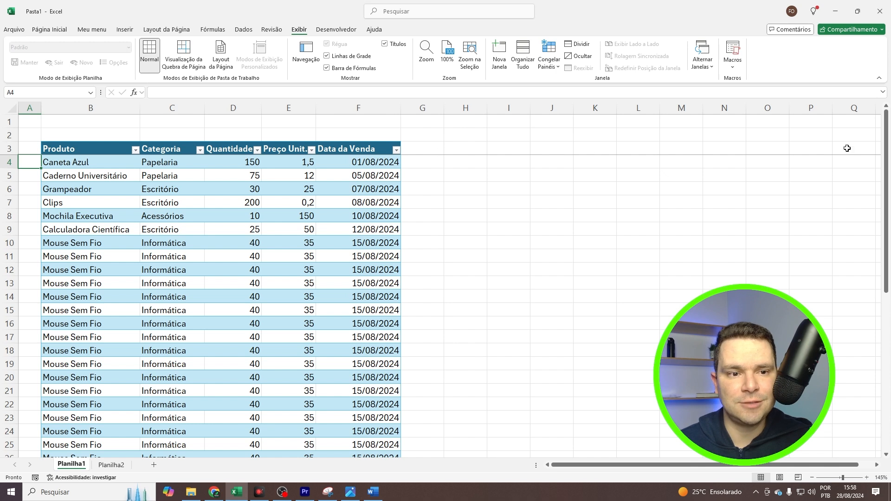
Step: Examine the frozen header row while moving down to the end of the table and back to its start
left_click(390, 188)
scroll(470, 200, "down", 5)
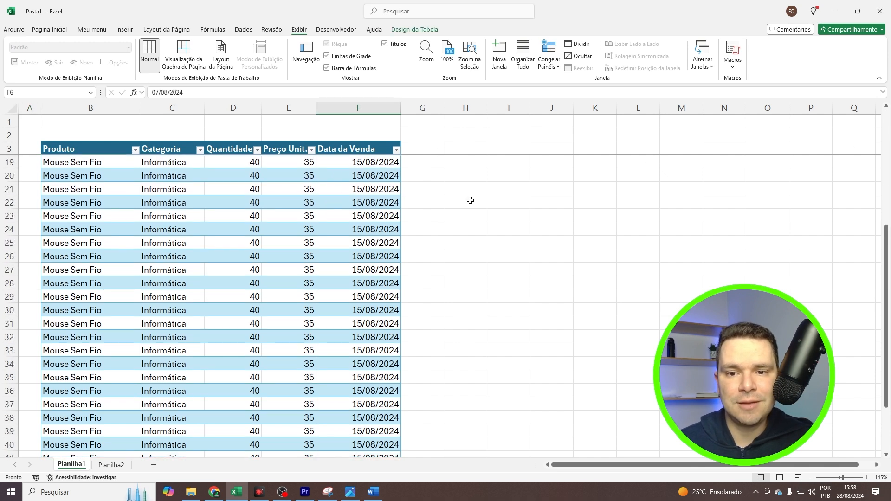
scroll(470, 200, "down", 8)
scroll(362, 197, "up", 3)
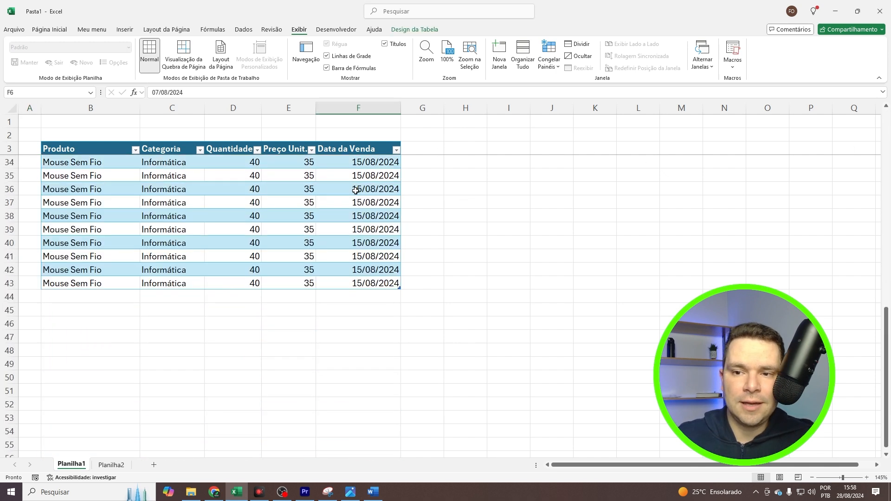
scroll(356, 190, "down", 3)
scroll(343, 190, "up", 11)
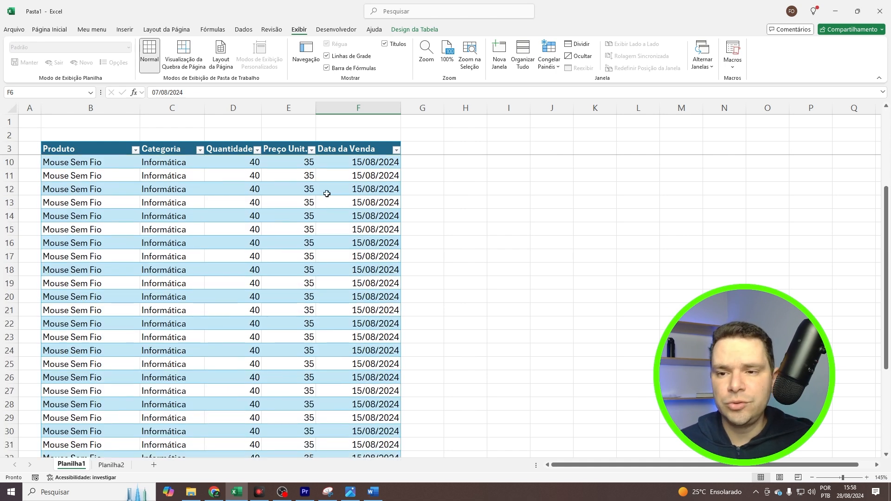
scroll(327, 194, "up", 2)
Step: Review the values in the Quantidade and Preço Unit. columns of the sales table
left_click(258, 202)
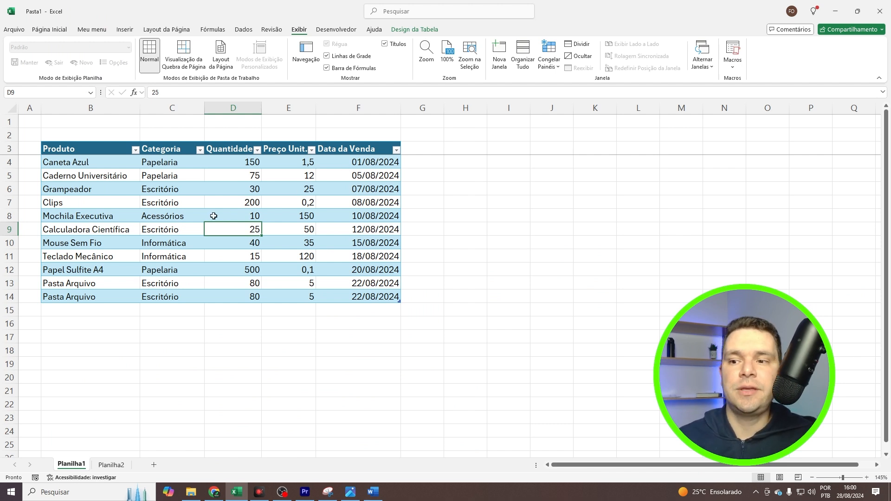
left_click(233, 108)
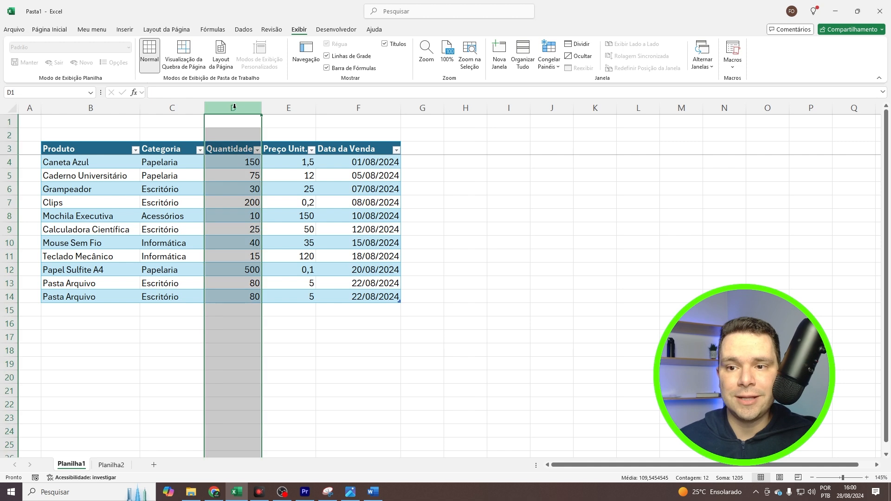
left_click_drag(240, 162, 238, 231)
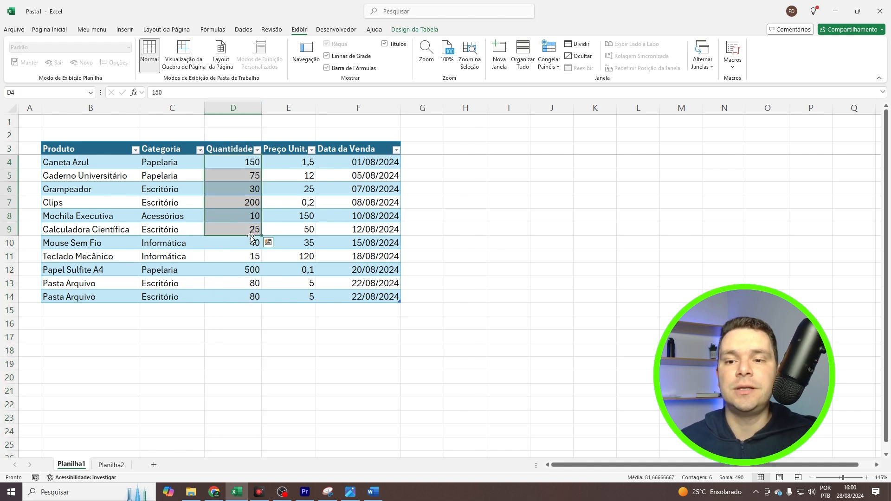
left_click_drag(289, 161, 289, 194)
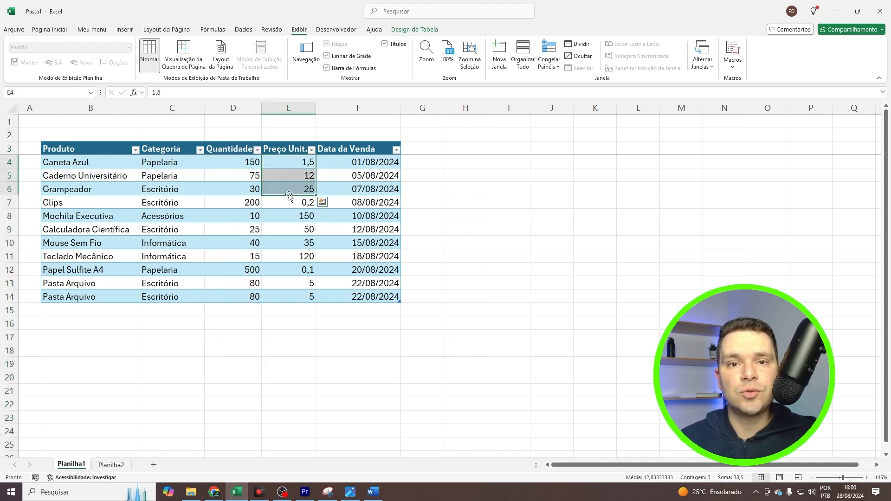
left_click(230, 163)
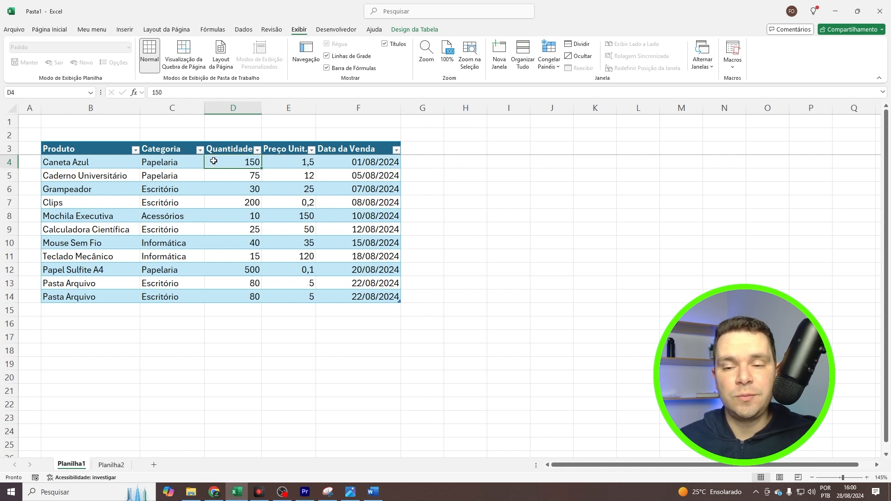
left_click(308, 174)
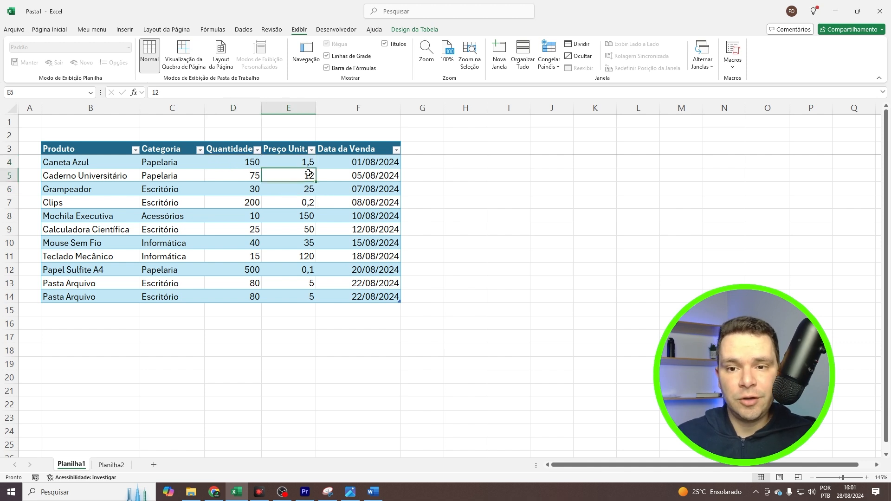
Step: Insert a slightly widened column before Data da Venda and name its header Total
left_click(338, 108)
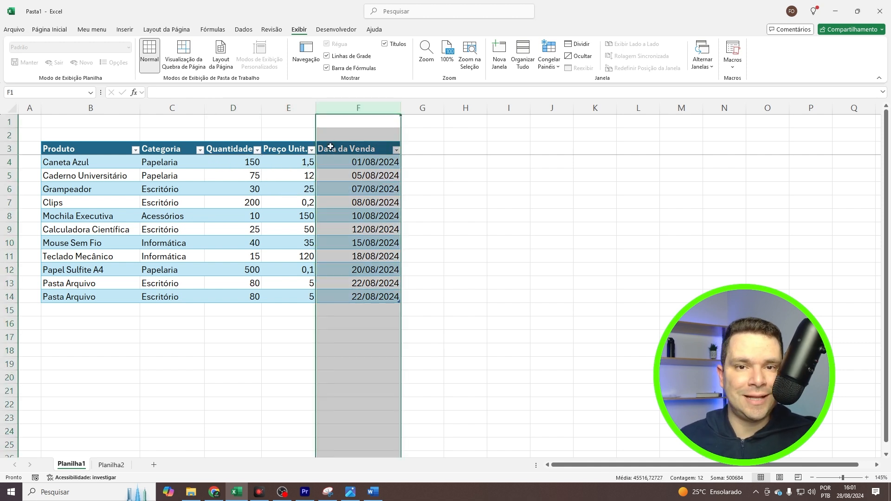
right_click(341, 108)
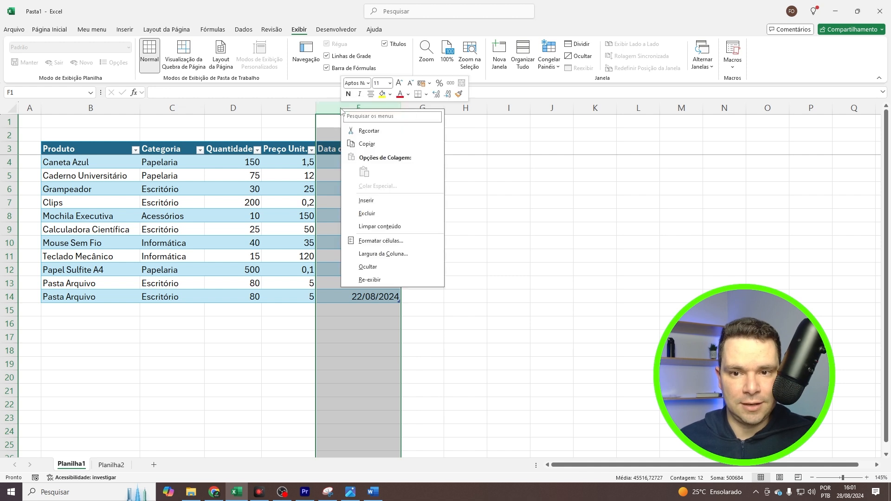
left_click(367, 200)
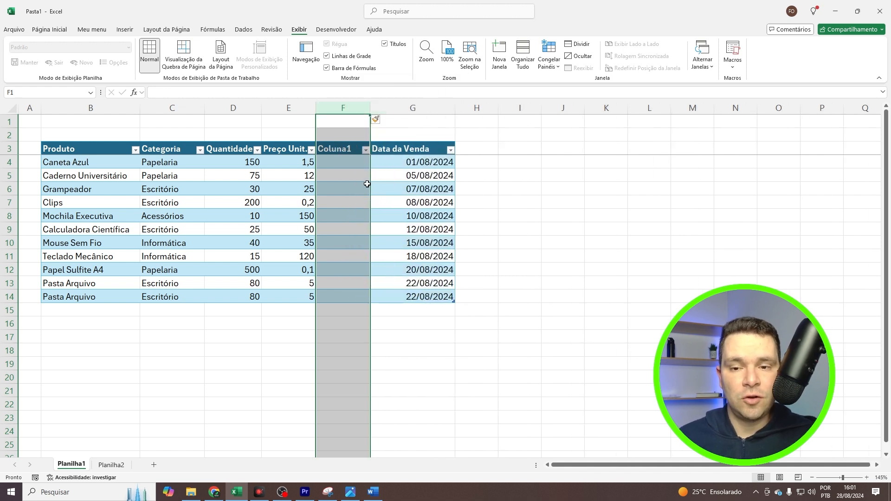
left_click_drag(373, 104, 387, 106)
left_click(355, 153)
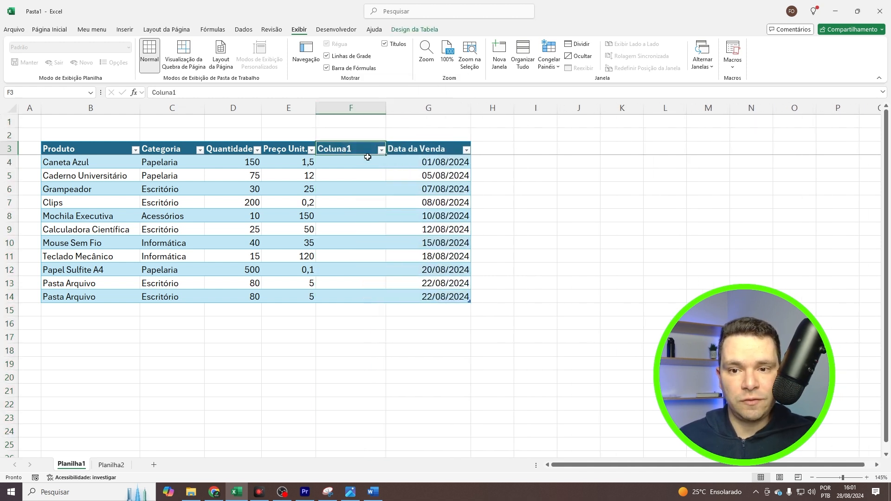
type("Total")
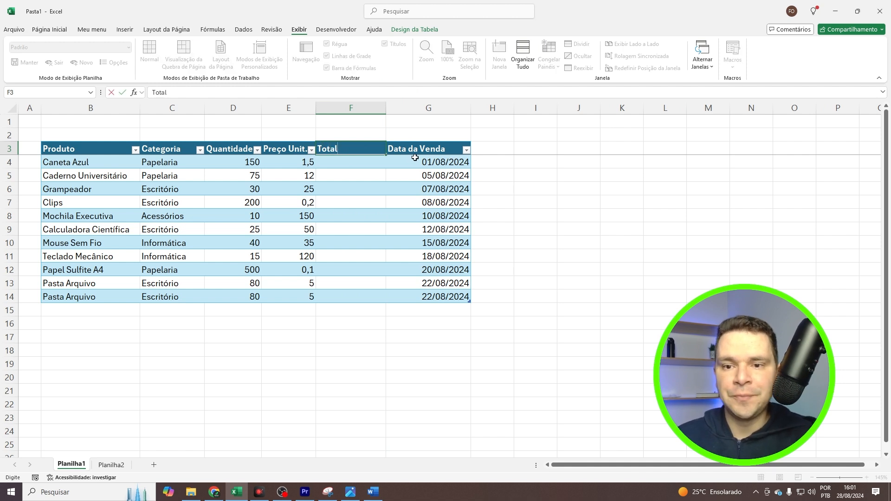
key("Return")
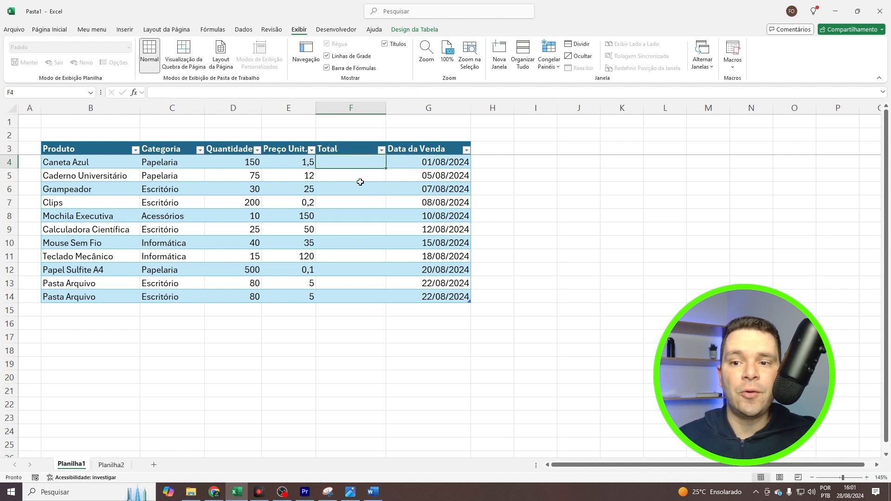
left_click(297, 163)
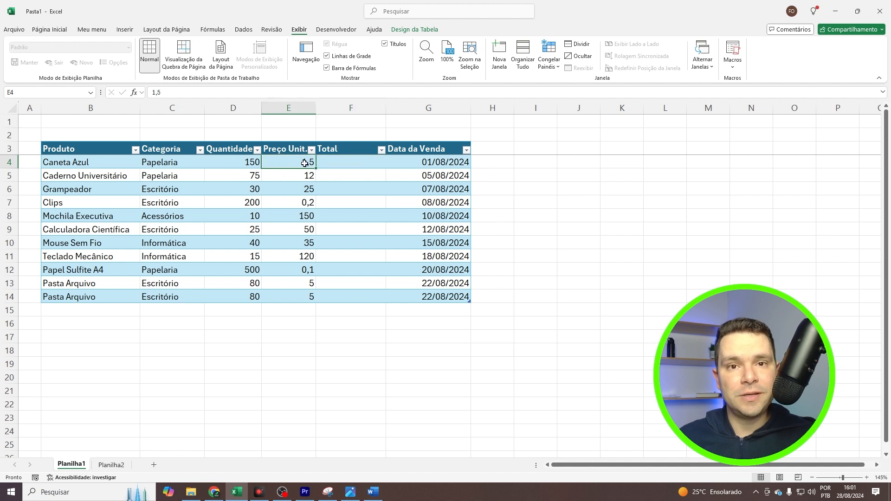
left_click(356, 166)
type("=")
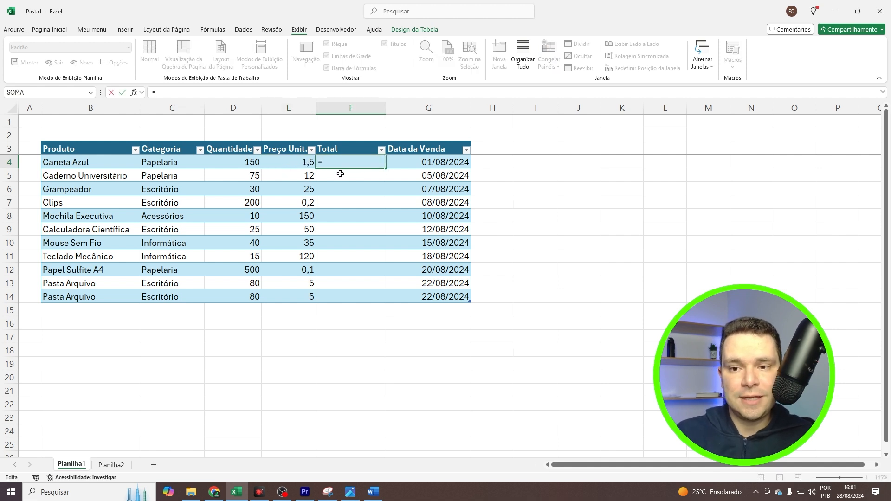
left_click(246, 163)
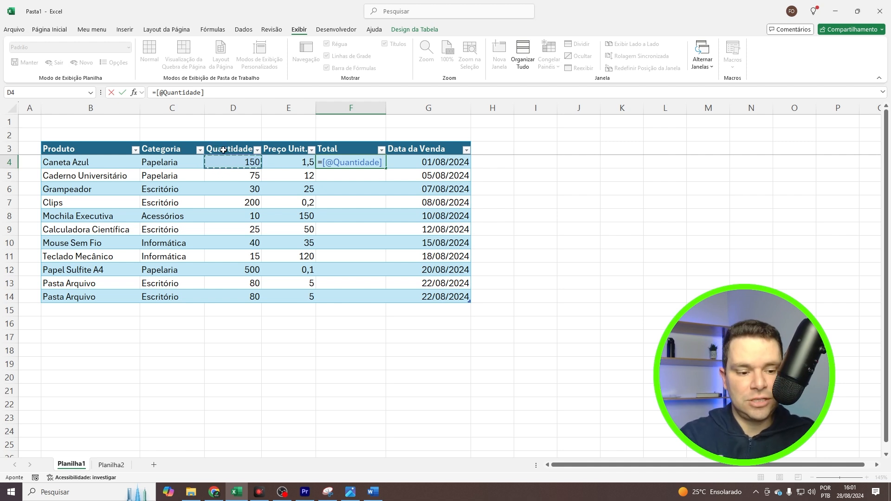
type("*")
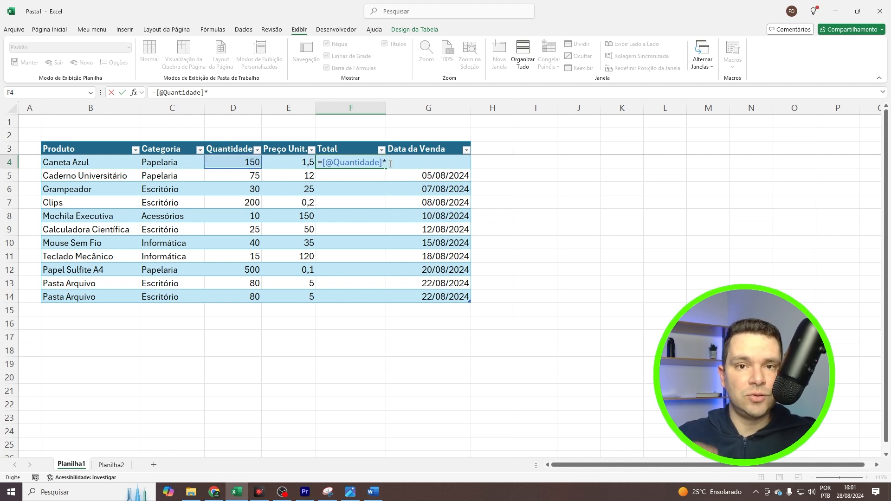
left_click(276, 163)
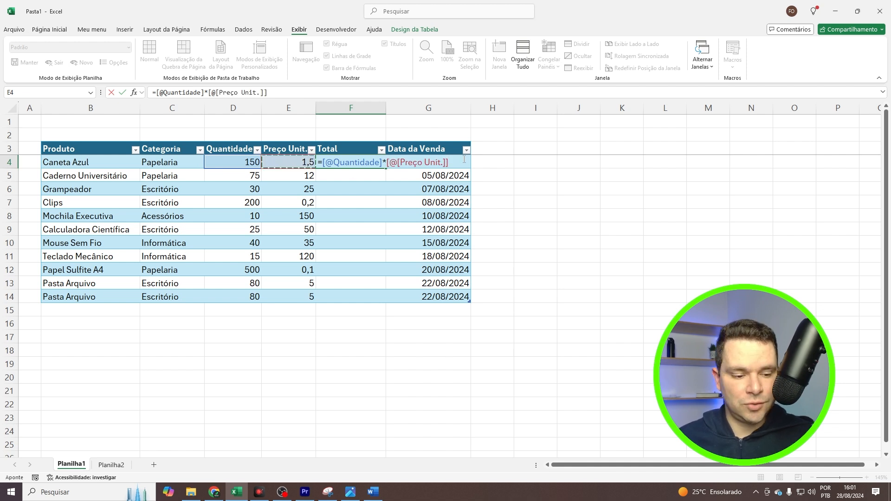
key("Return")
Step: Examine the results and formulas in the Total column from row 4 to row 14
left_click(367, 163)
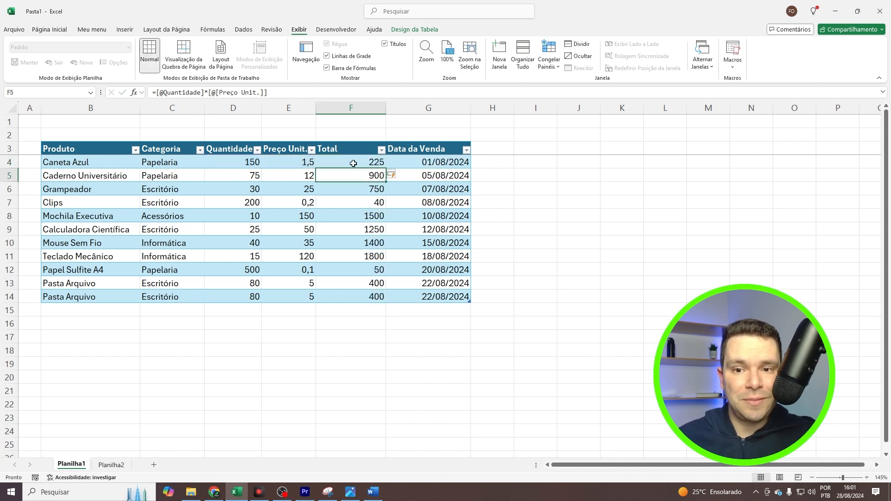
left_click_drag(353, 163, 356, 297)
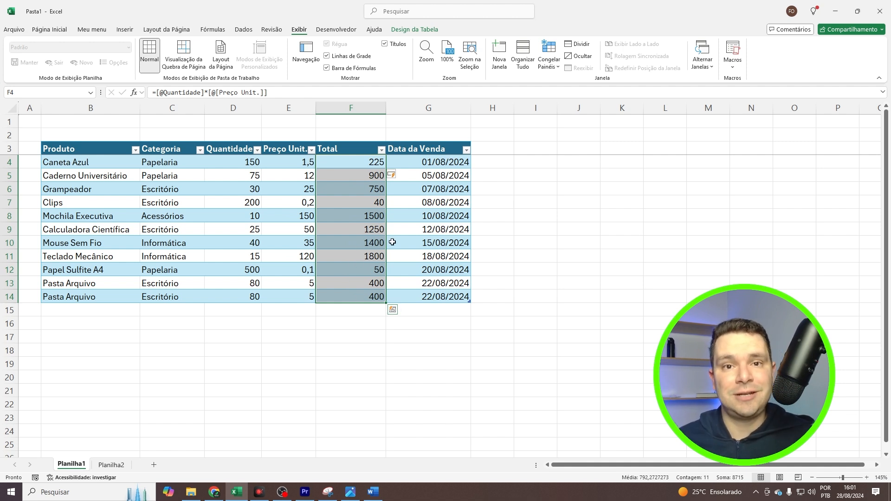
left_click(329, 183)
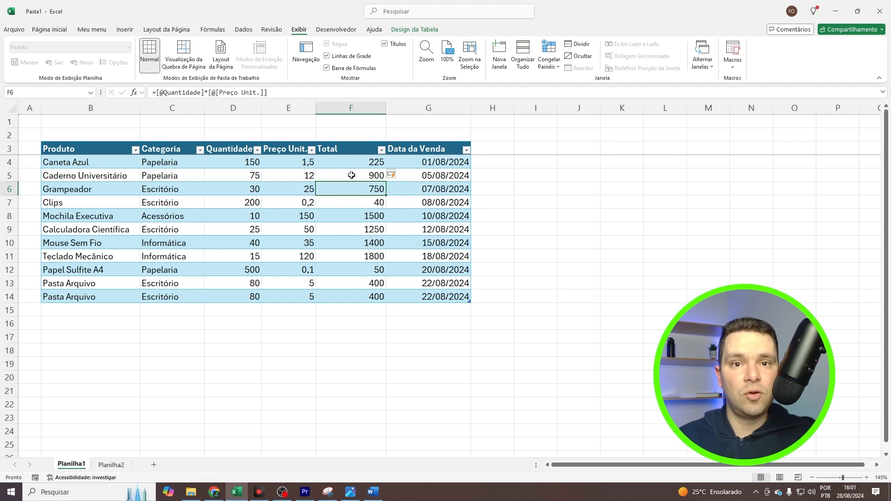
Step: Apply the Accounting number format (R$) to the Preço Unit. and Total columns
left_click(335, 109)
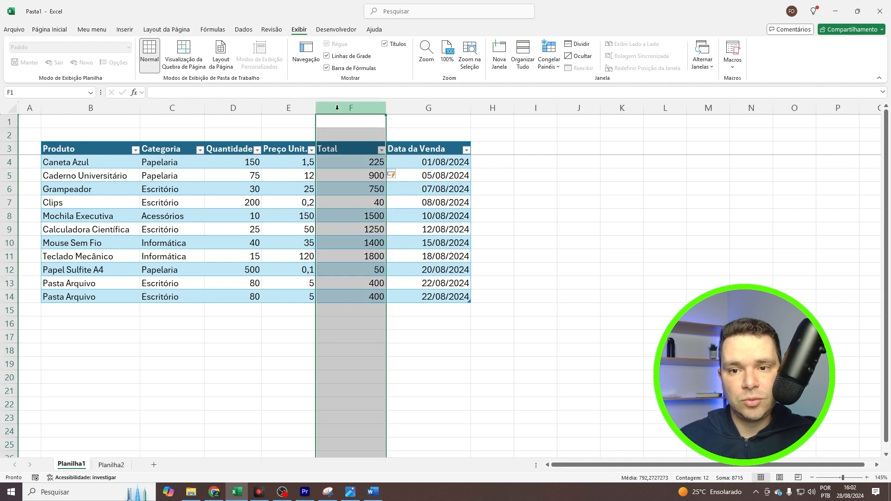
left_click(287, 107, "ctrl")
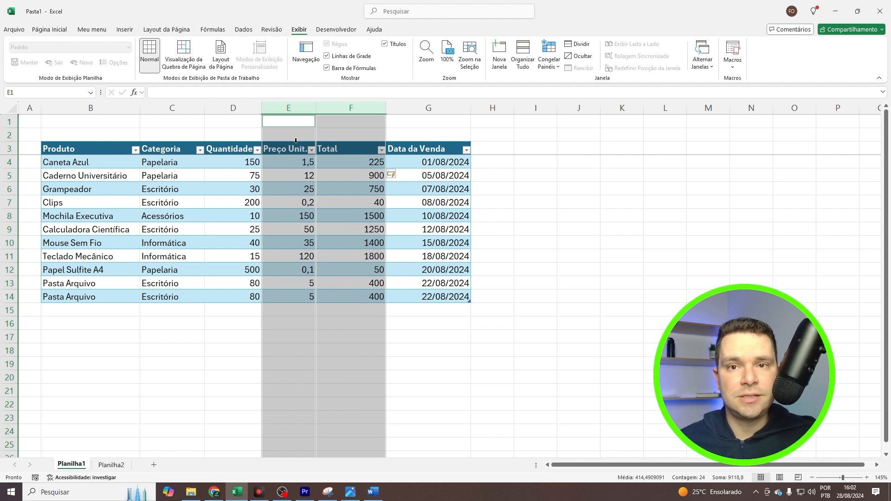
left_click(56, 31)
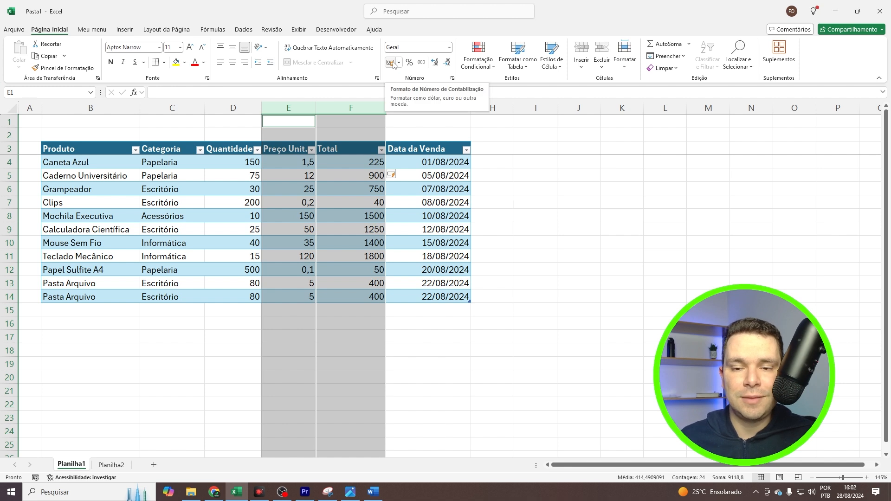
left_click(393, 64)
left_click(285, 162)
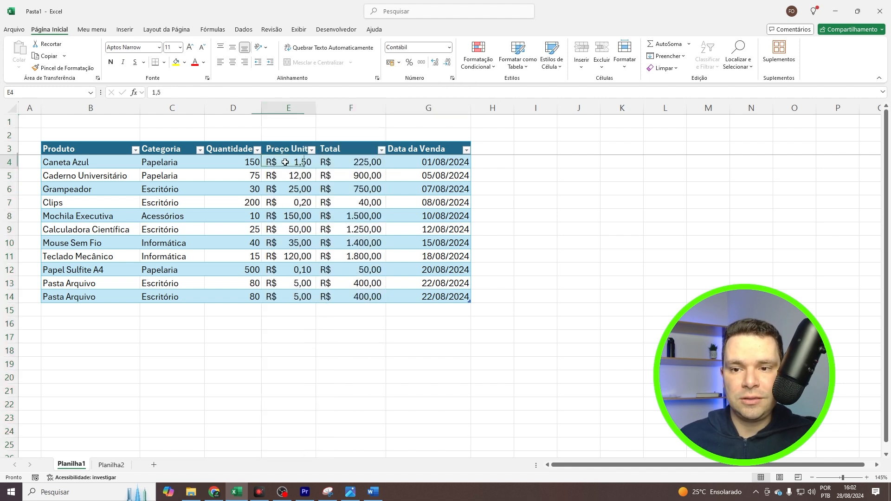
left_click_drag(285, 162, 366, 295)
left_click(346, 215)
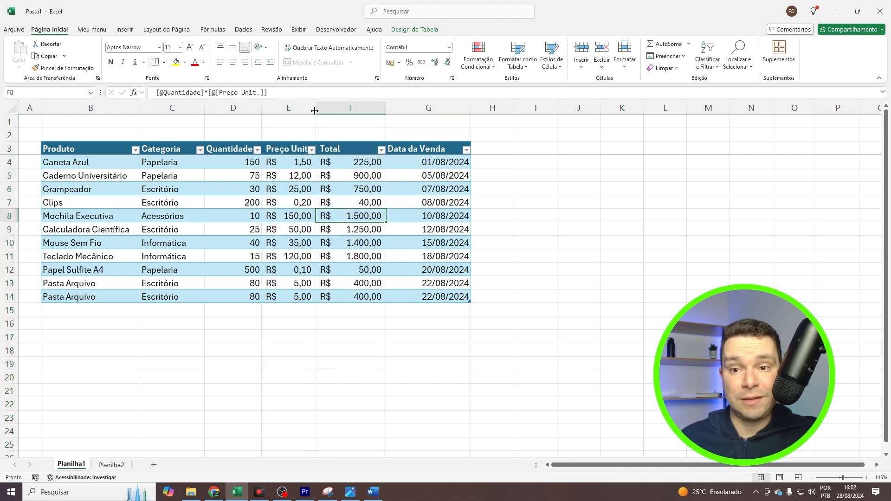
Step: Widen the Preço Unit. column so that its full header fits beside the filter arrow
left_click_drag(315, 111, 343, 113)
left_click(393, 227)
left_click(327, 162)
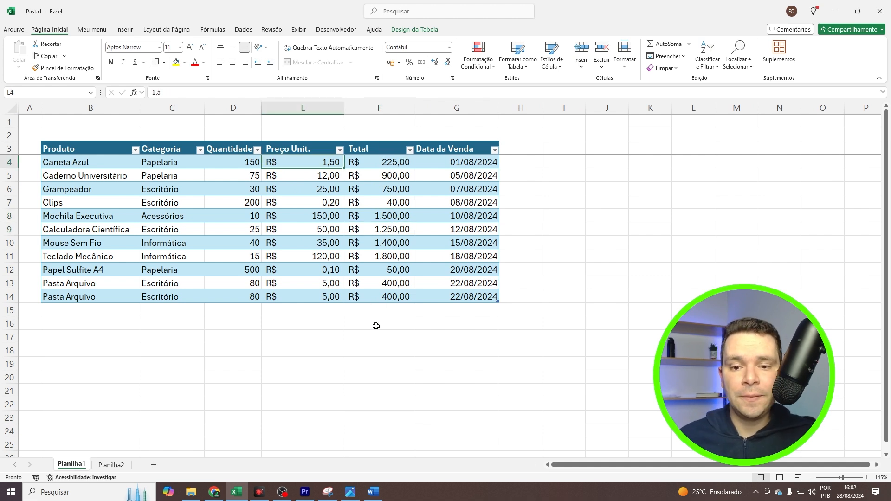
Step: Enter the label Soma in cell E16 below the sales table
left_click(332, 324)
type("Soma")
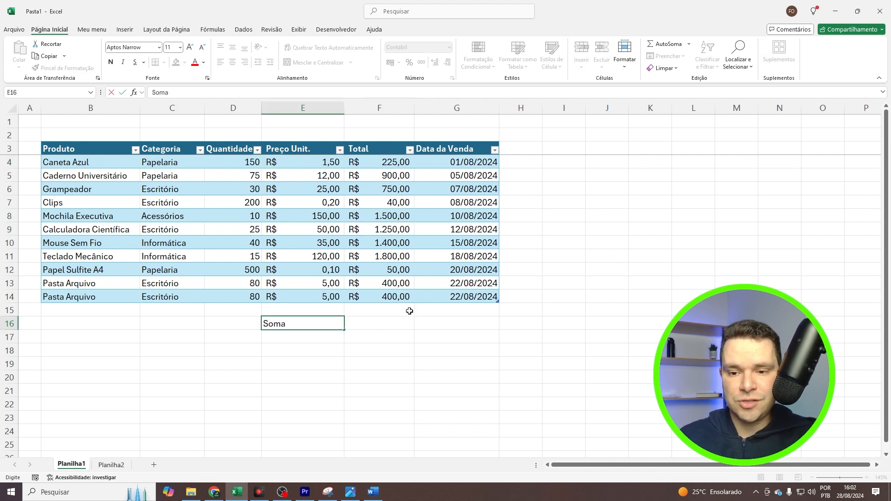
key("Tab")
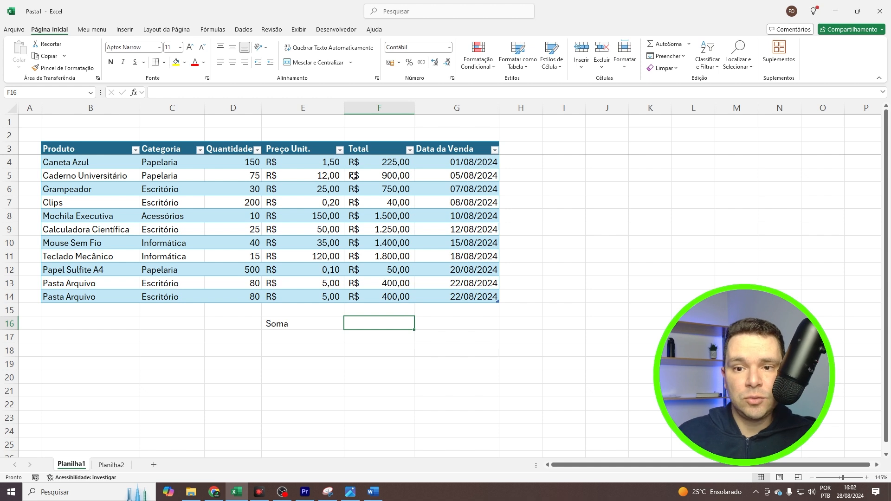
Step: Enter the formula =soma(Tabela2[Total]) in cell F16 to add up the table's Total column
left_click_drag(371, 160, 371, 296)
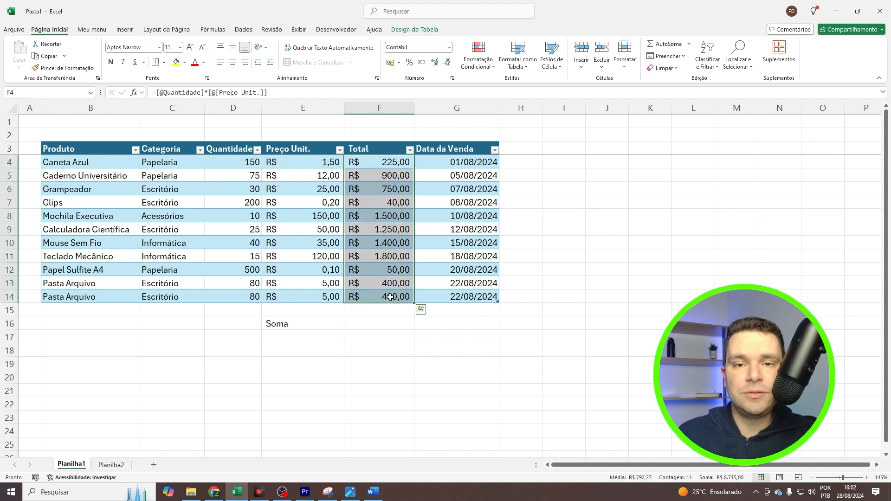
left_click(354, 325)
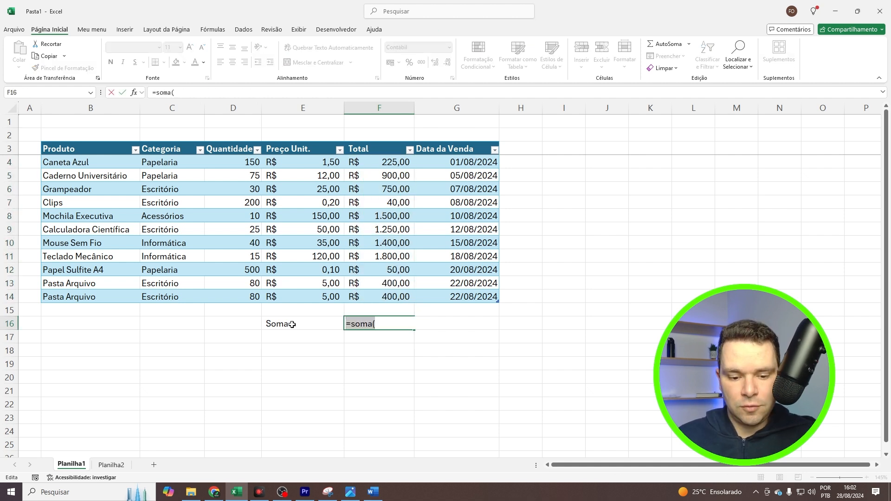
type("=soma(")
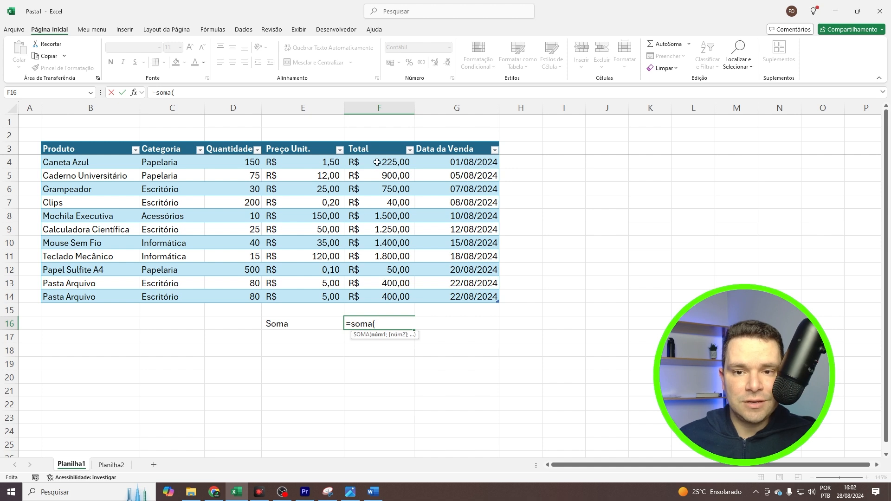
left_click_drag(376, 162, 377, 295)
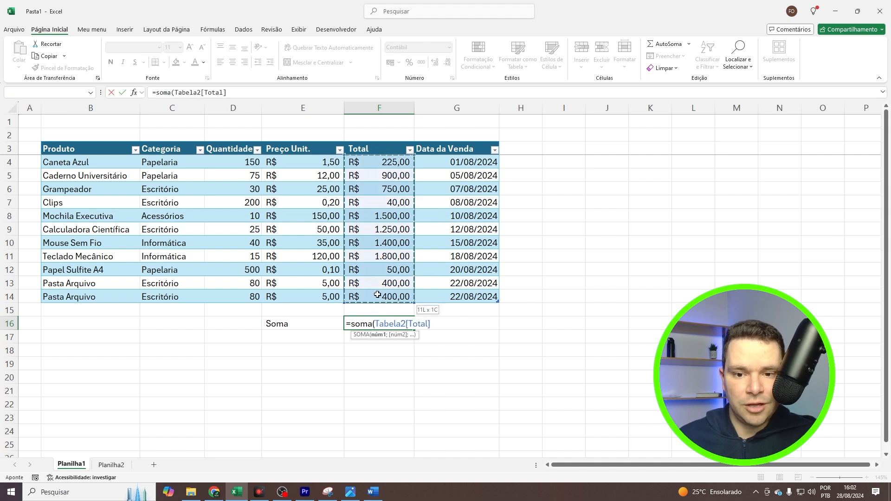
left_click(371, 149)
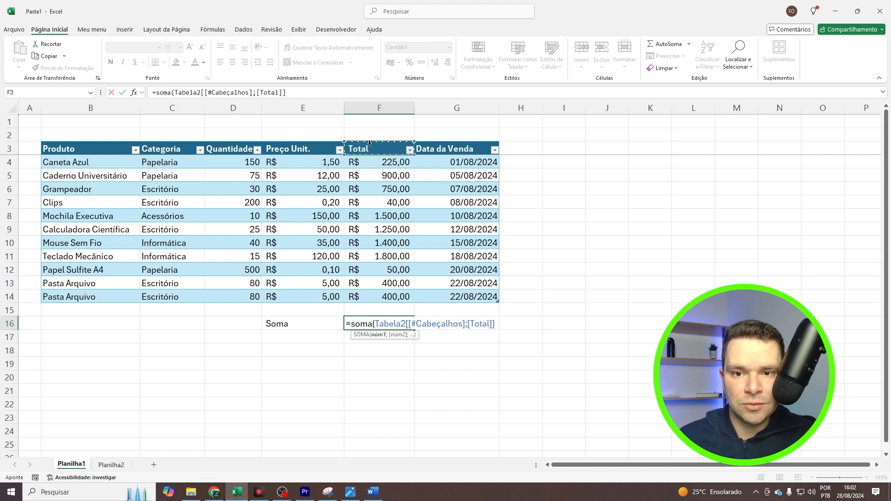
left_click(369, 142)
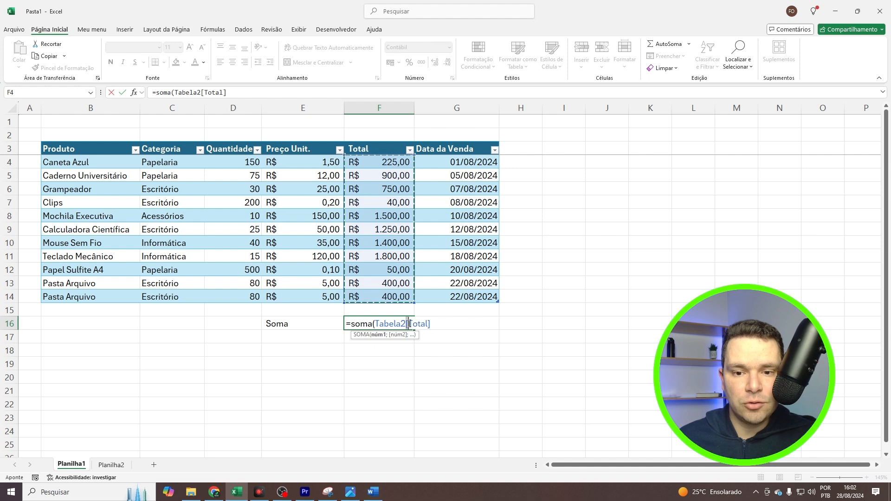
left_click(427, 324)
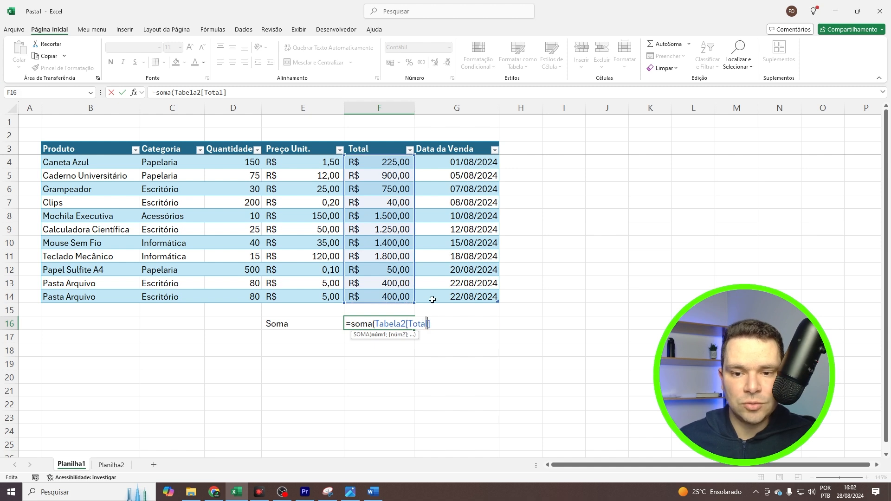
left_click(436, 327)
type(")")
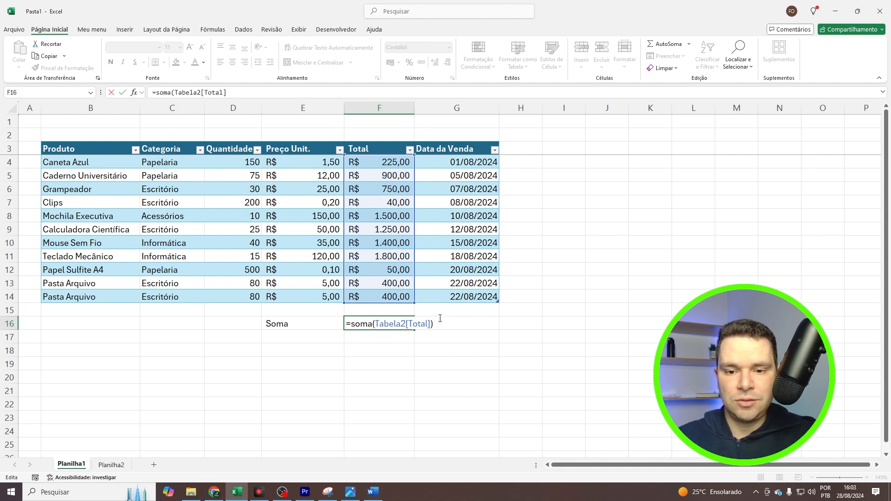
key("Return")
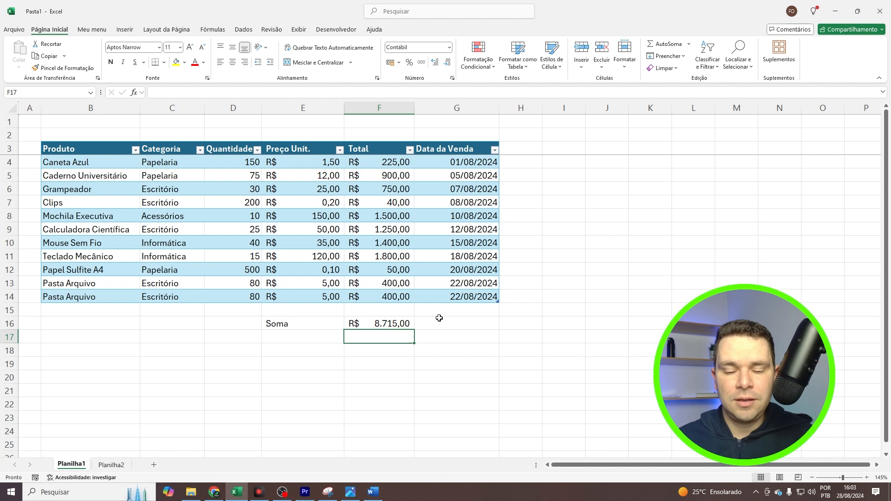
Step: Insert a new row at row 14, fill it with the Pasta Arquivo data from the row above, and check the sum cell
left_click_drag(387, 160, 387, 297)
left_click(77, 327)
left_click(9, 297)
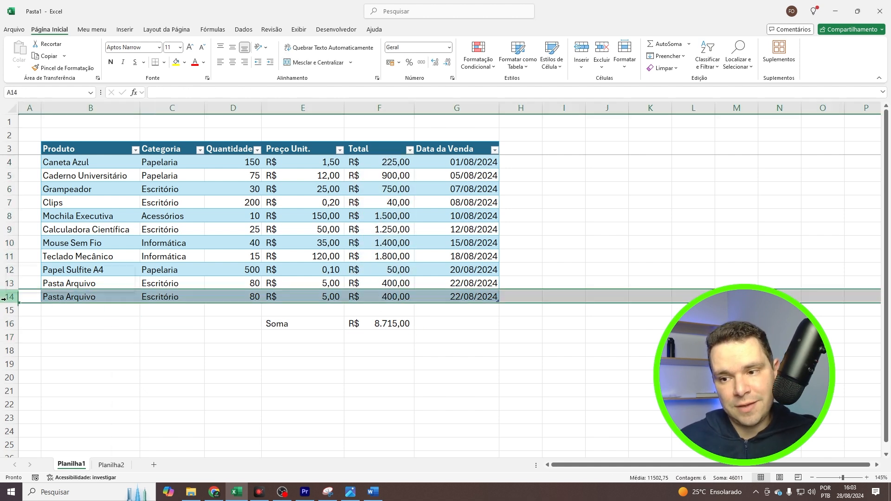
right_click(9, 297)
left_click(39, 393)
left_click_drag(79, 296, 452, 295)
key("ctrl+d")
left_click(367, 337)
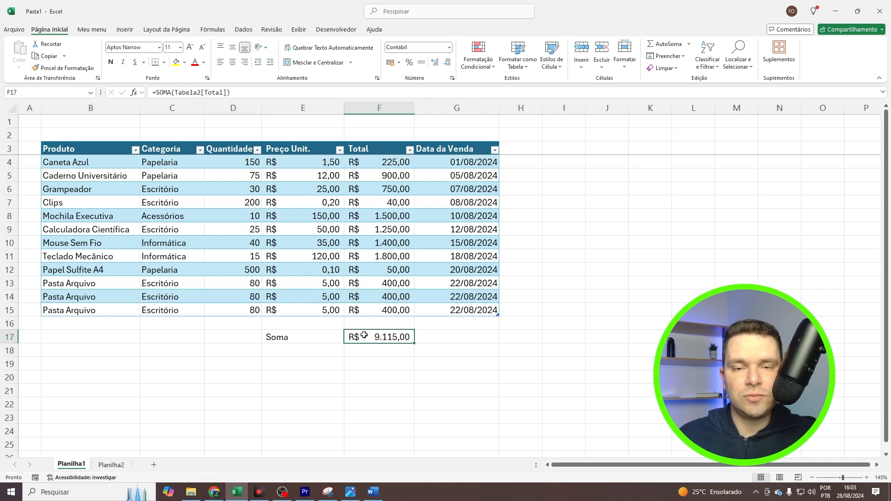